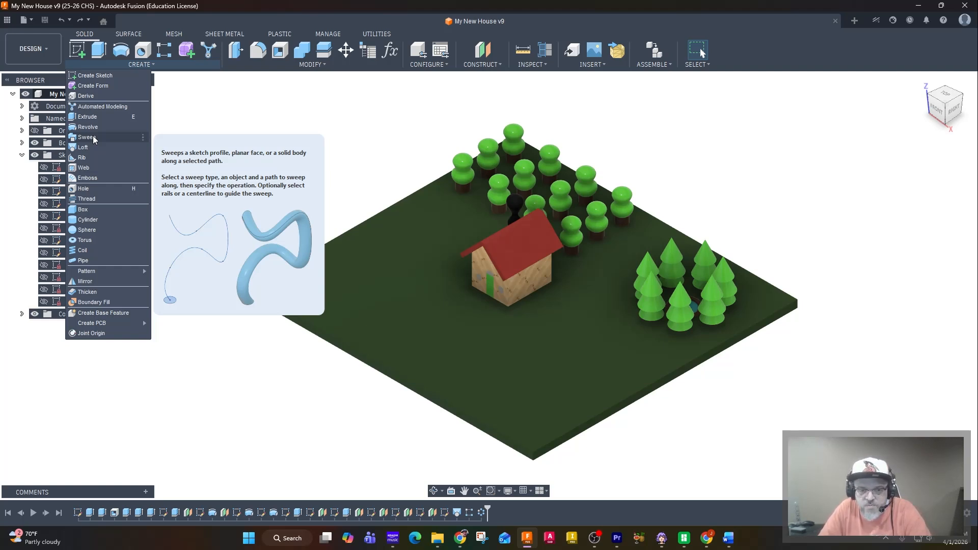
Start a new sketch on the front wall of the house.
{"action": "left_click", "coordinate": [79, 51]}
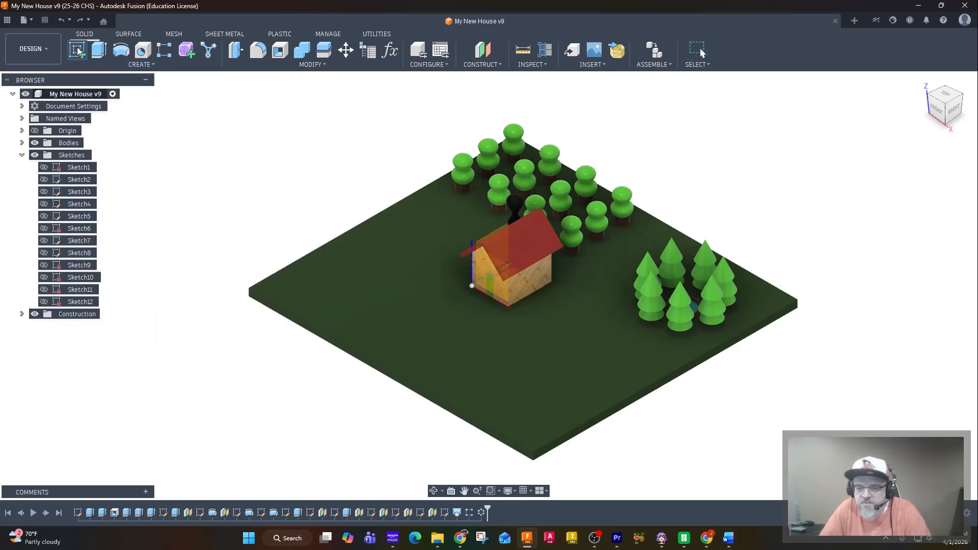
{"action": "left_click", "coordinate": [485, 284]}
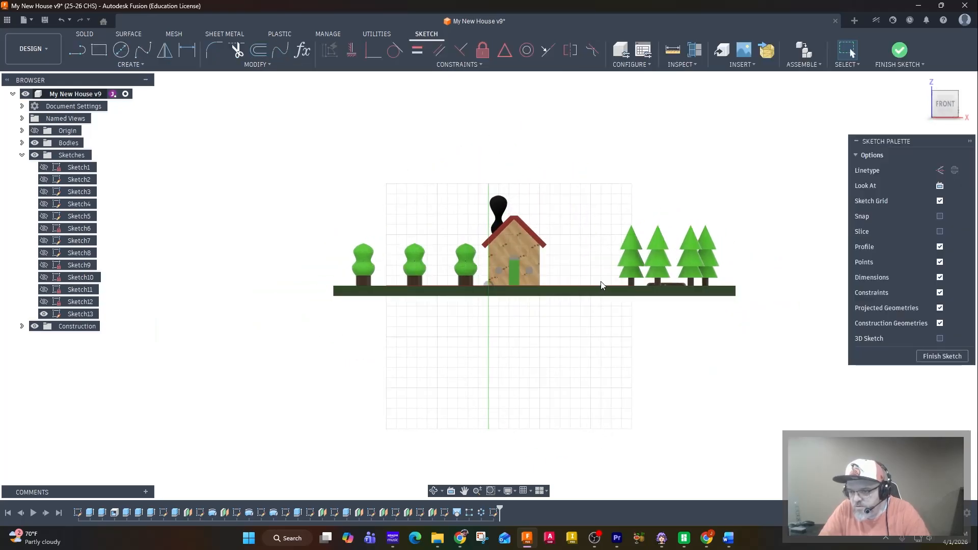
{"action": "middle_click_drag", "start_coordinate": [600, 279], "coordinate": [592, 297], "text": "shift"}
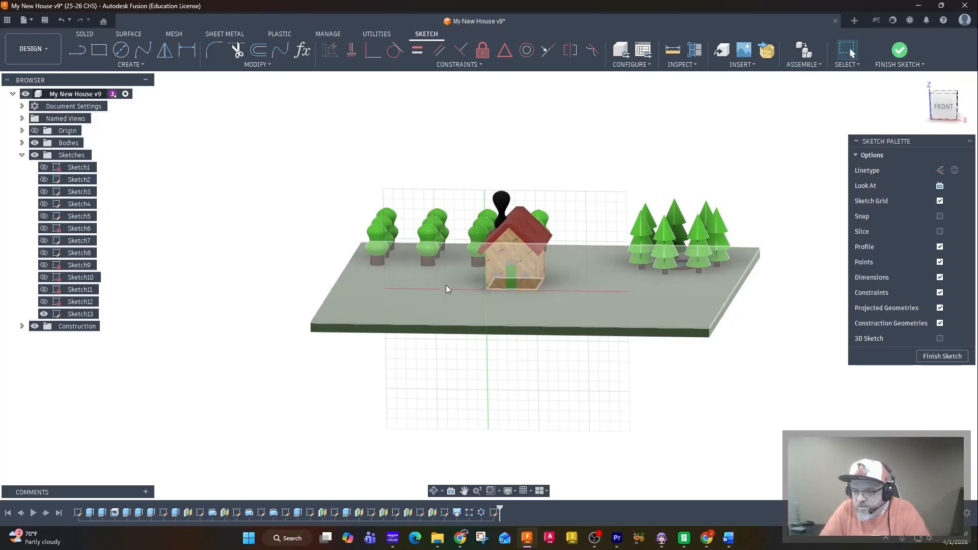
{"action": "scroll", "coordinate": [554, 307], "scroll_direction": "down", "scroll_amount": 3}
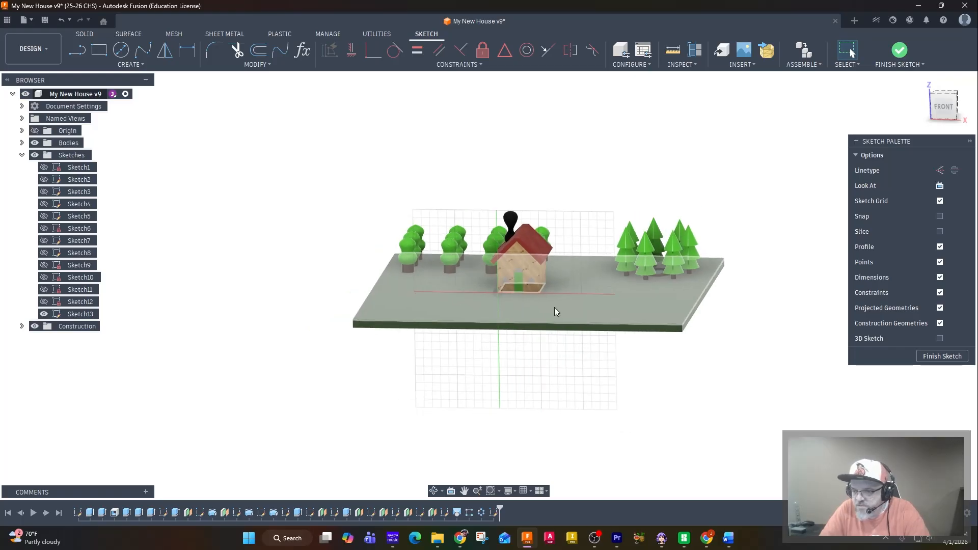
{"action": "scroll", "coordinate": [555, 303], "scroll_direction": "up", "scroll_amount": 8}
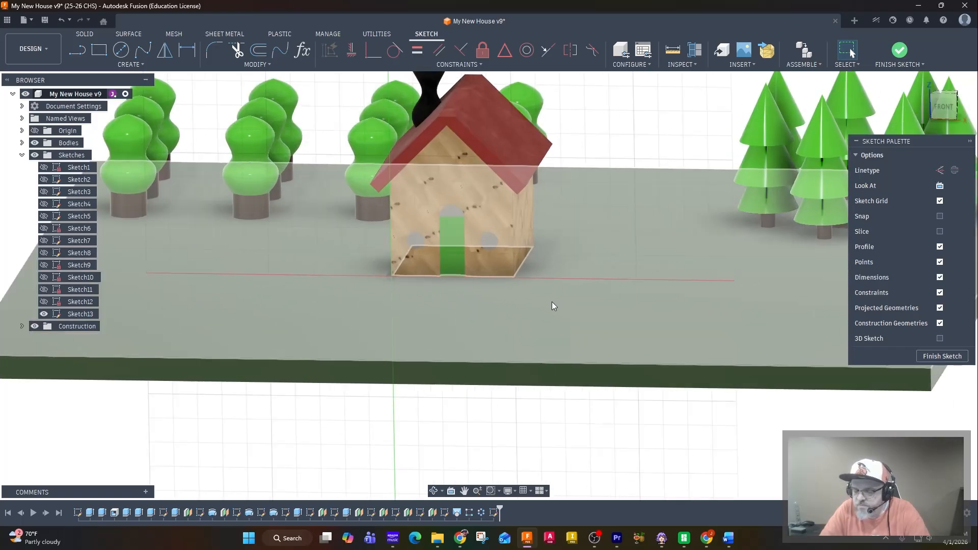
{"action": "scroll", "coordinate": [498, 331], "scroll_direction": "up", "scroll_amount": 5}
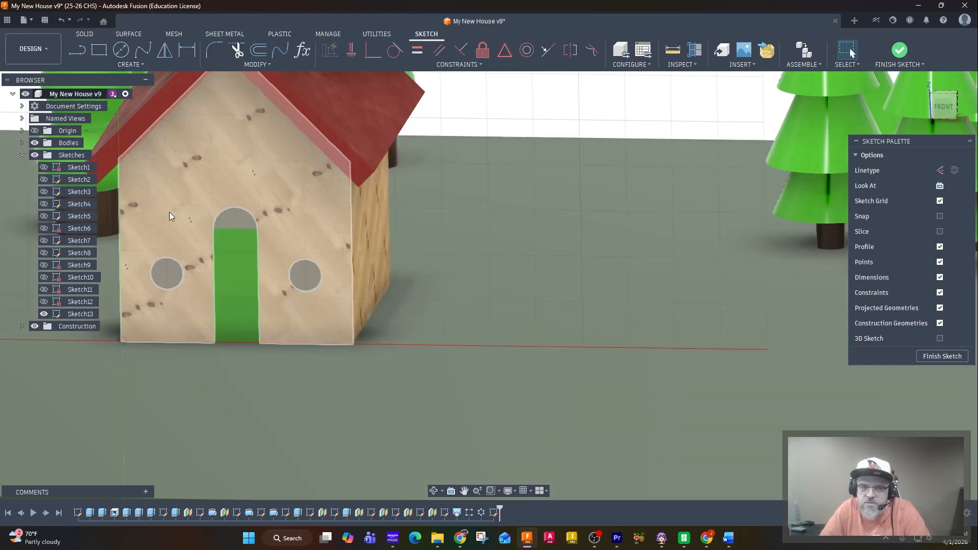
Project the top edge of the ground slab into the sketch, keeping the projection link on.
{"action": "left_click", "coordinate": [123, 50]}
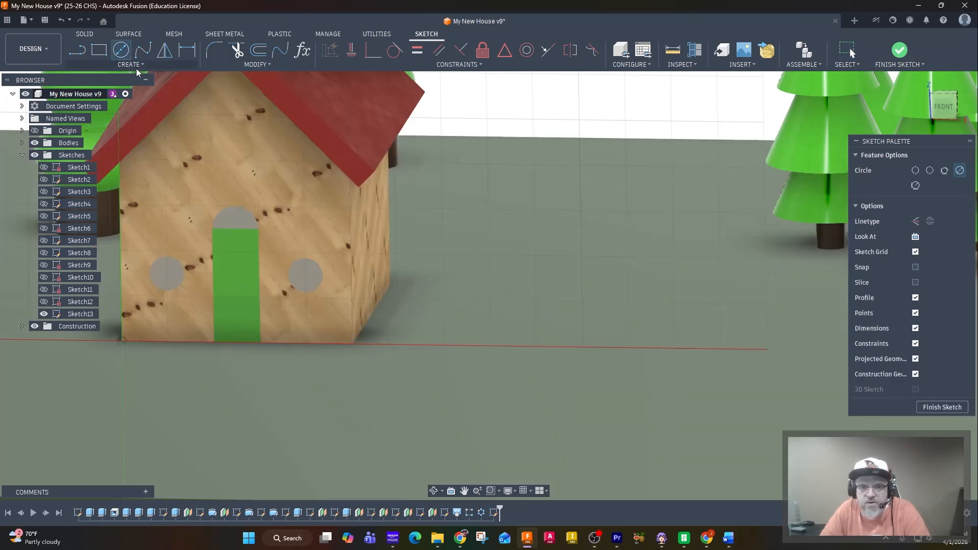
{"action": "left_click", "coordinate": [135, 67]}
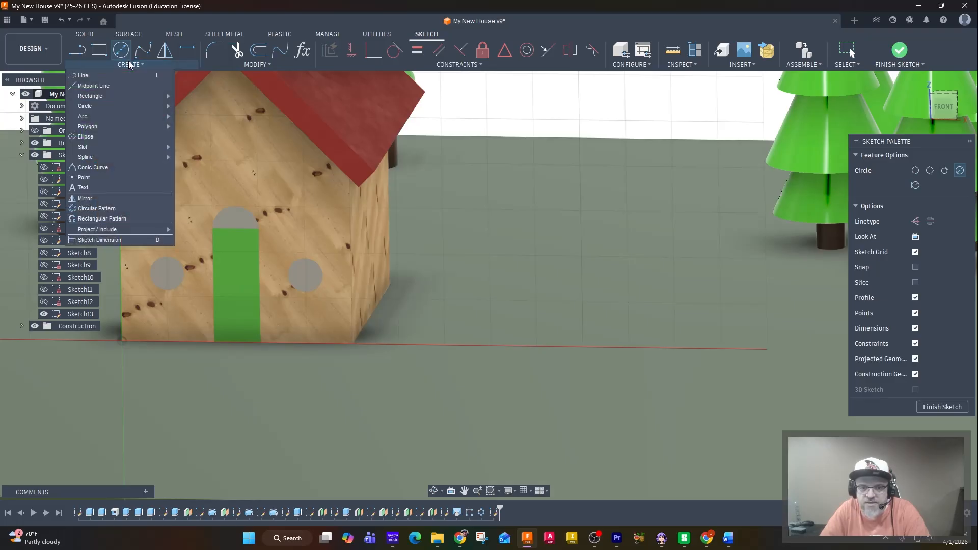
{"action": "mouse_move", "coordinate": [117, 229]}
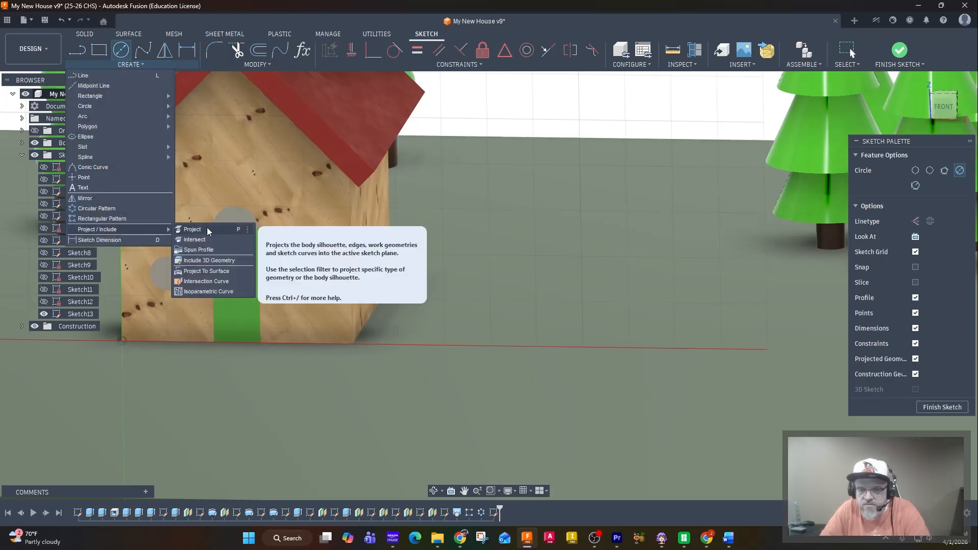
{"action": "left_click", "coordinate": [194, 229]}
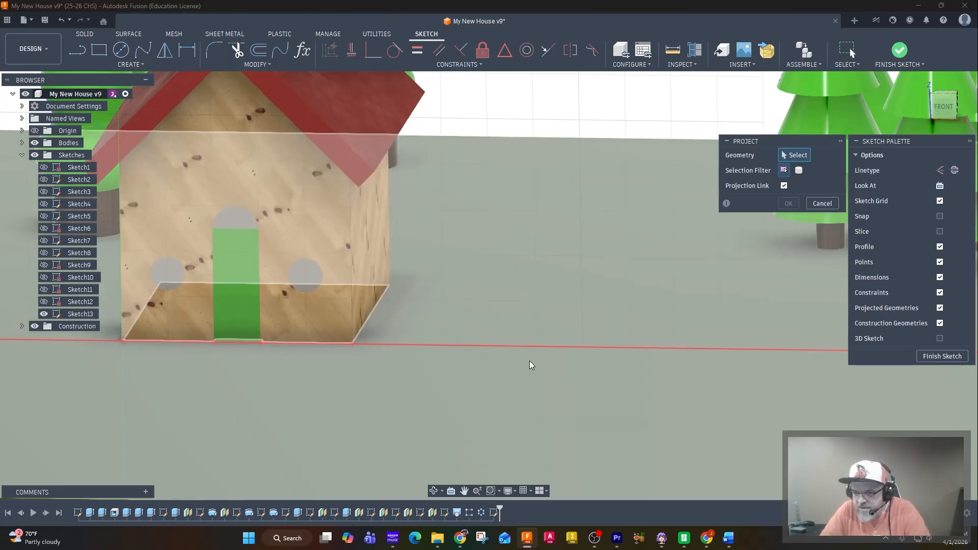
{"action": "left_click", "coordinate": [935, 115]}
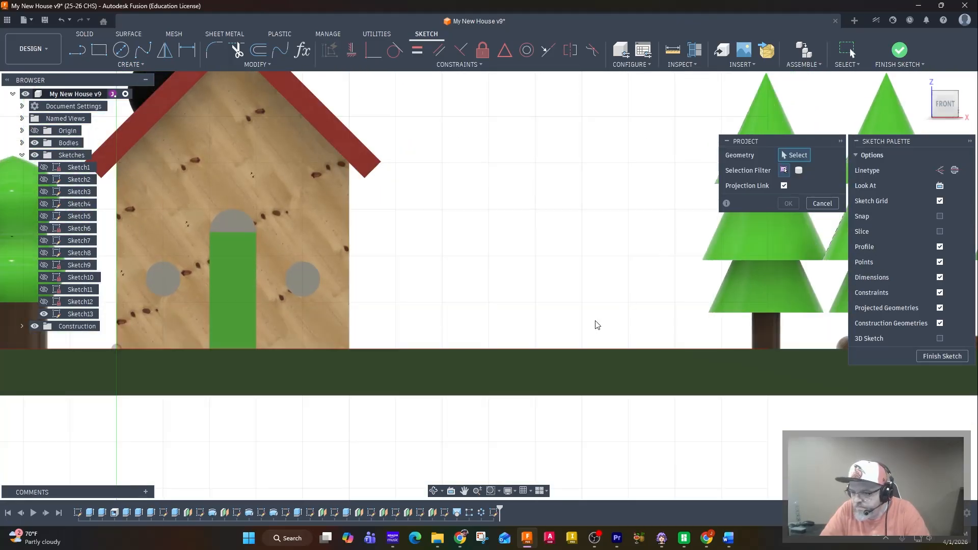
{"action": "left_click", "coordinate": [528, 350]}
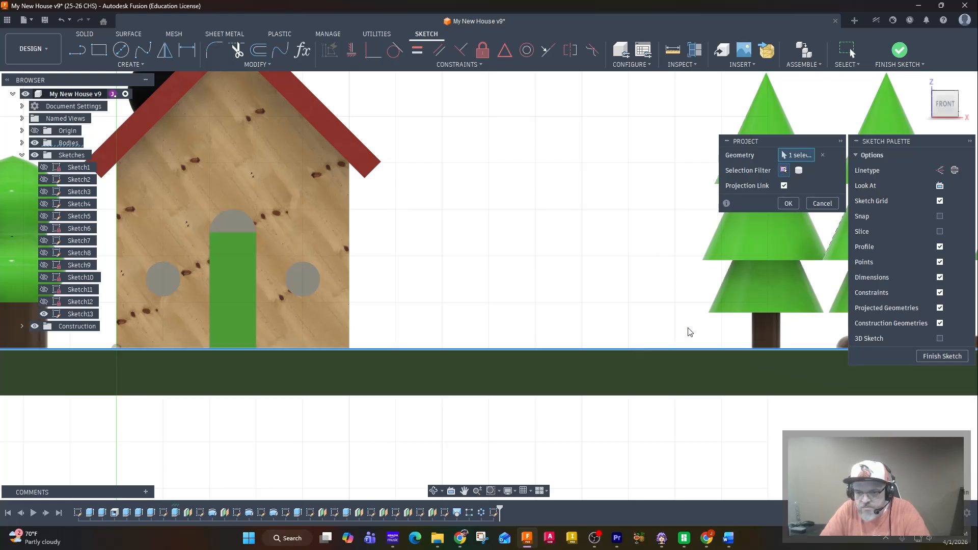
{"action": "left_click", "coordinate": [788, 203]}
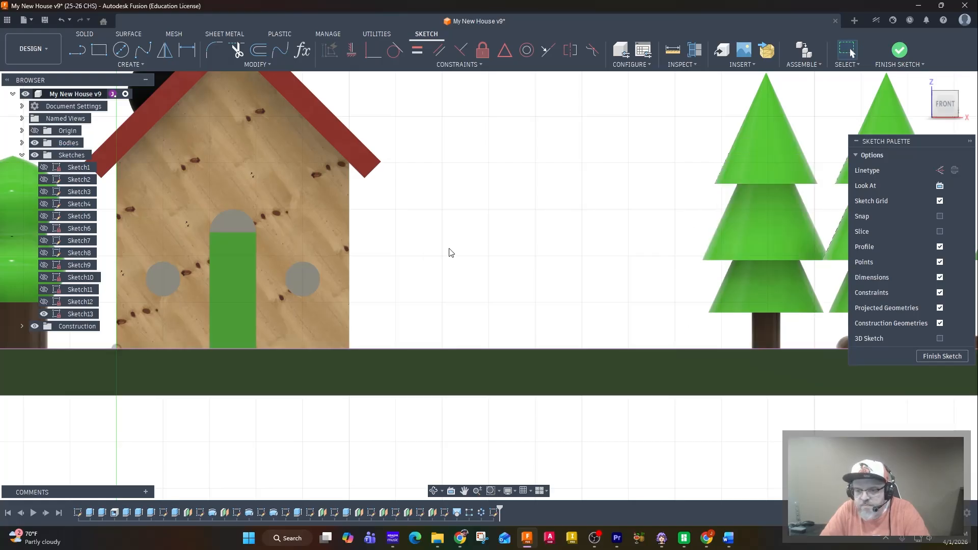
Draw a 0.25 in diameter circle just above the ground, between the house and the pine trees.
{"action": "scroll", "coordinate": [450, 253], "scroll_direction": "up", "scroll_amount": 3}
{"action": "scroll", "coordinate": [375, 276], "scroll_direction": "up", "scroll_amount": 3}
{"action": "middle_click_drag", "start_coordinate": [374, 276], "coordinate": [261, 273]}
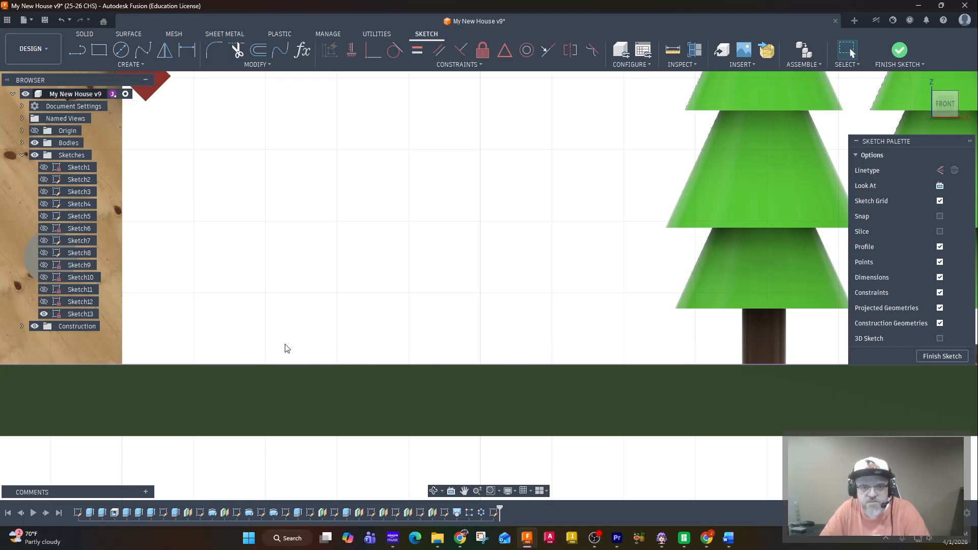
{"action": "left_click", "coordinate": [121, 50]}
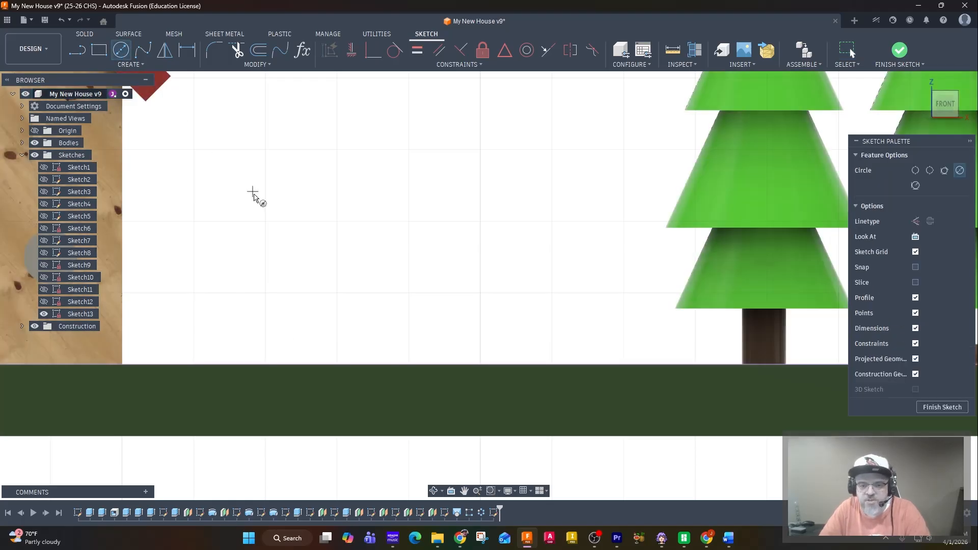
{"action": "left_click", "coordinate": [295, 345]}
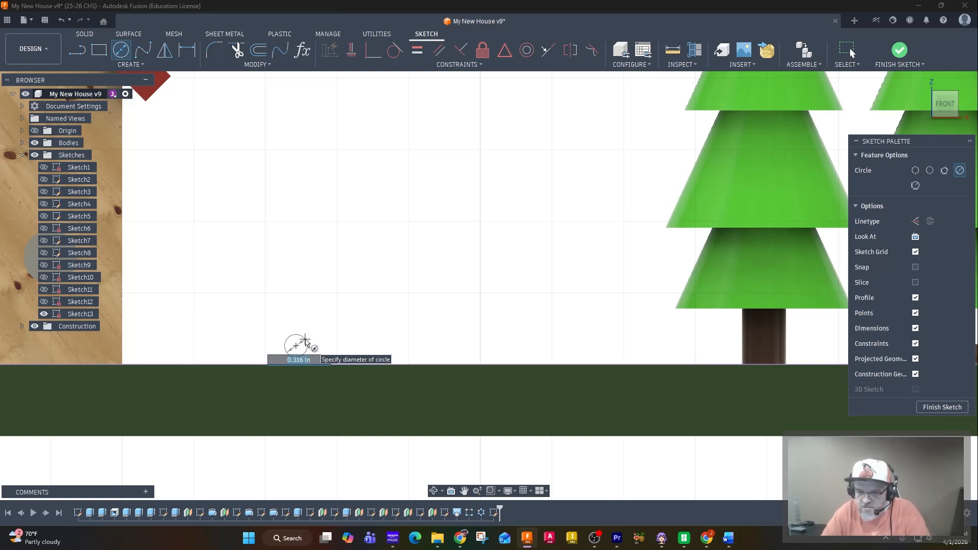
{"action": "type", "text": ".25"}
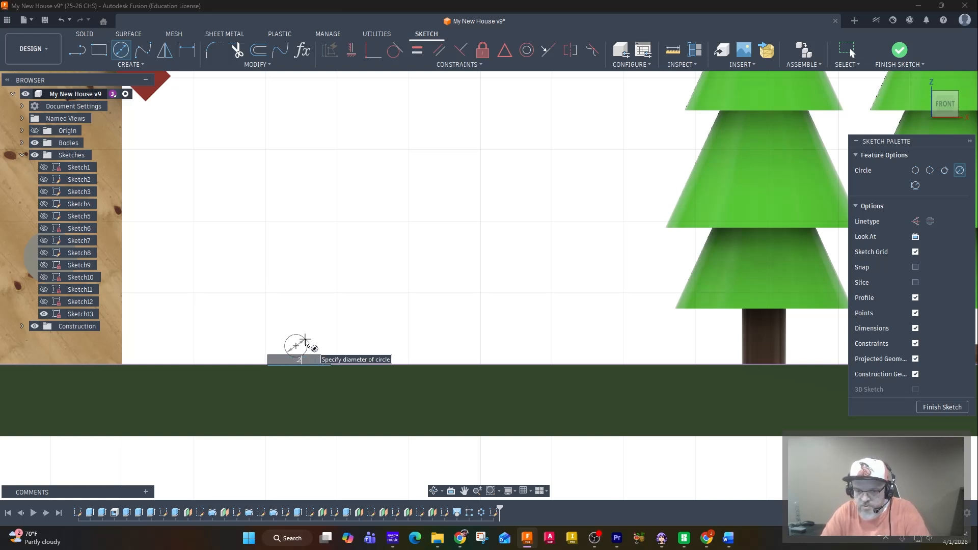
{"action": "key", "text": "Return"}
{"action": "key", "text": "Escape"}
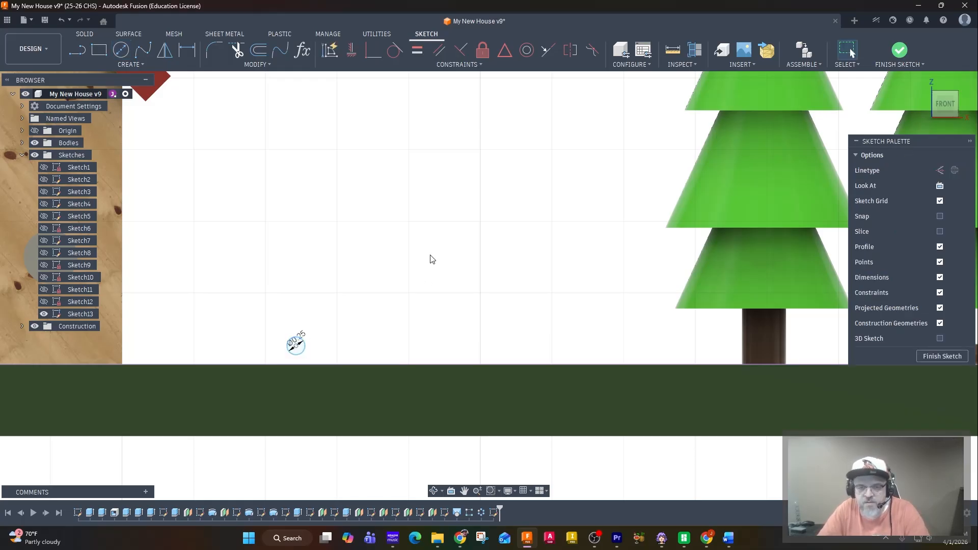
Dimension the circle's center height above the projected ground line as d54/2, and move the dimension labels clear of the circle.
{"action": "left_click", "coordinate": [188, 53]}
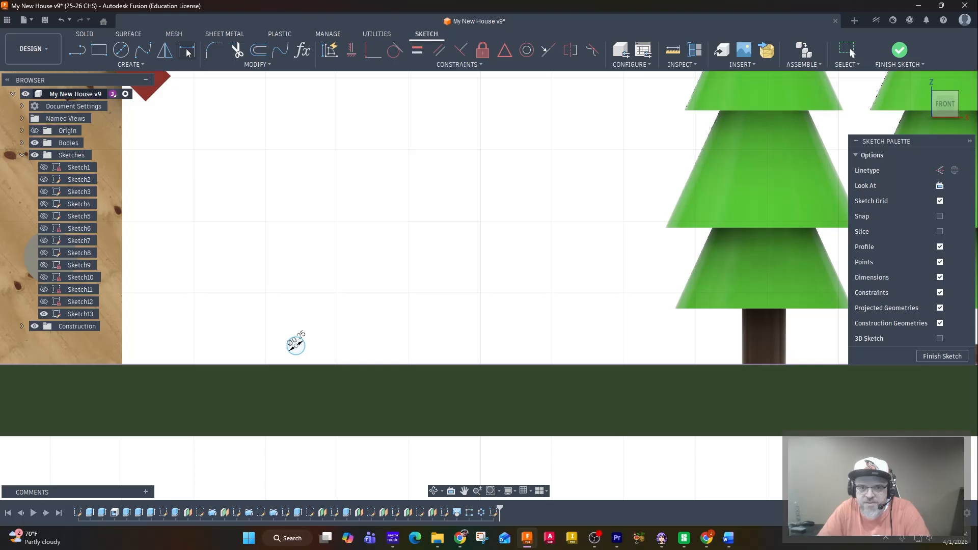
{"action": "left_click", "coordinate": [296, 346]}
{"action": "left_click", "coordinate": [298, 365]}
{"action": "left_click", "coordinate": [319, 356]}
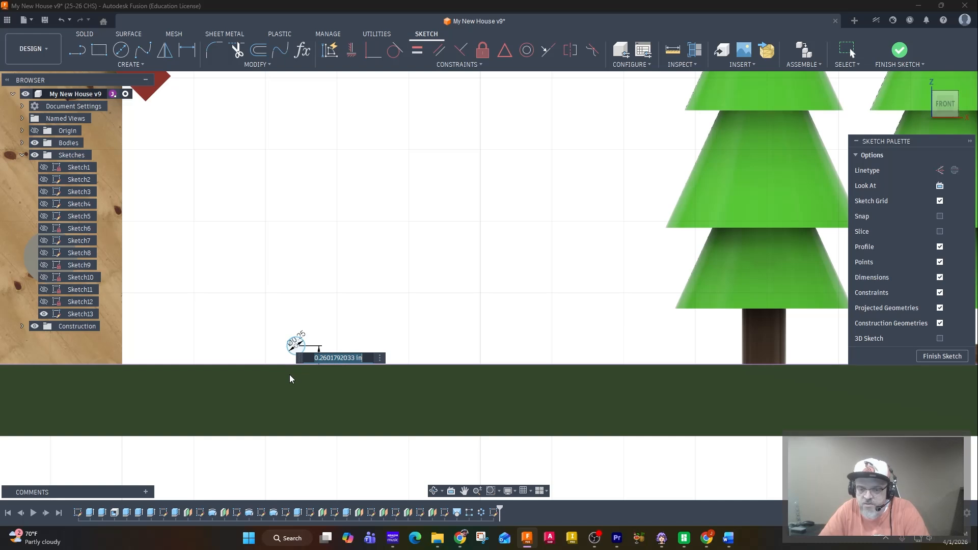
{"action": "left_click", "coordinate": [298, 339]}
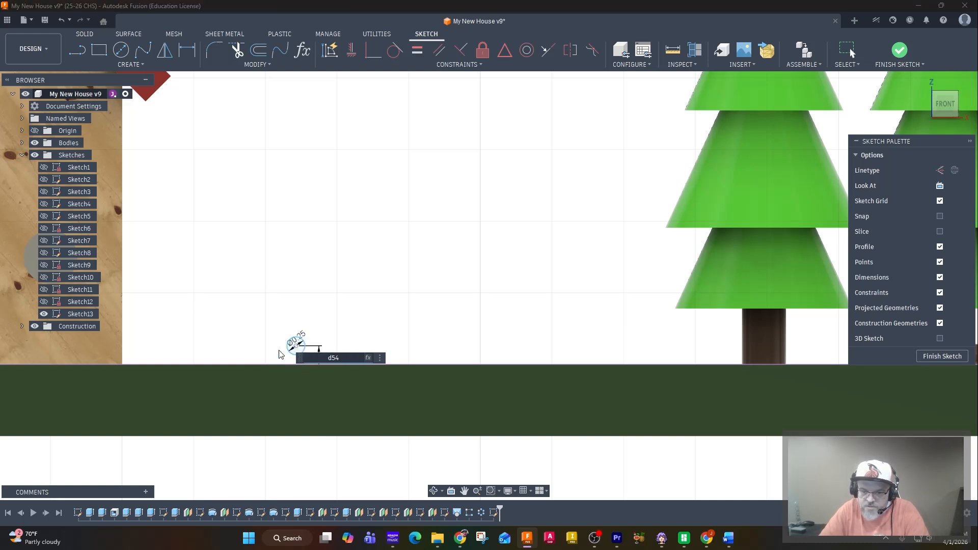
{"action": "type", "text": "/2"}
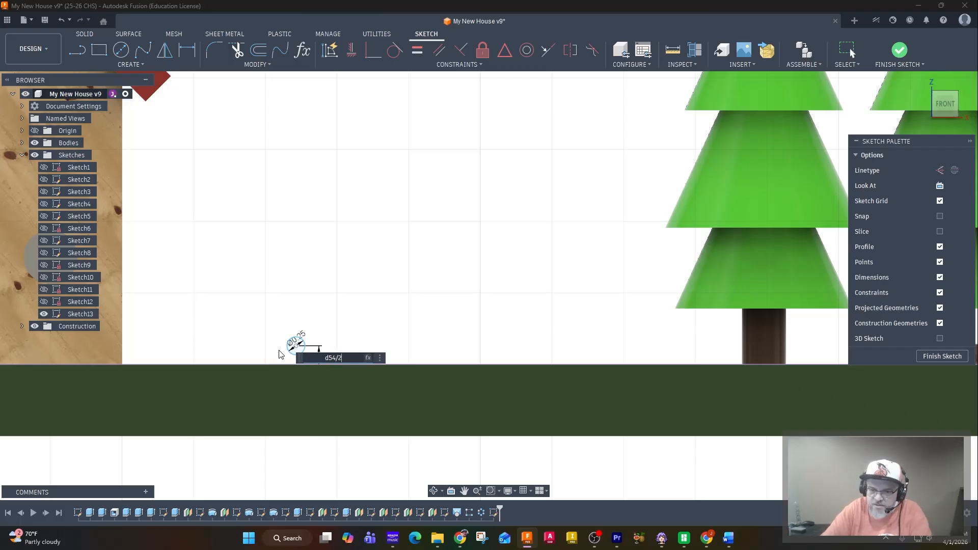
{"action": "key", "text": "Return"}
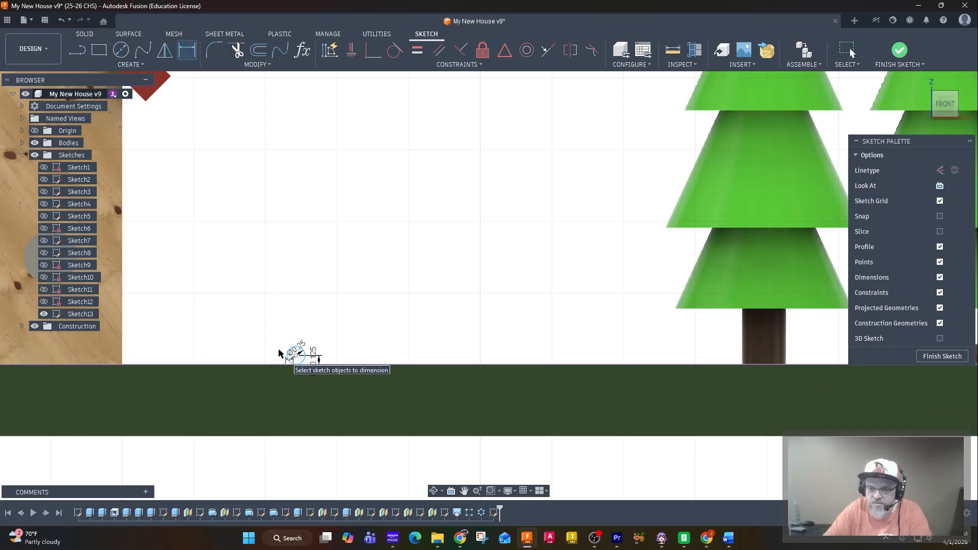
{"action": "key", "text": "Escape"}
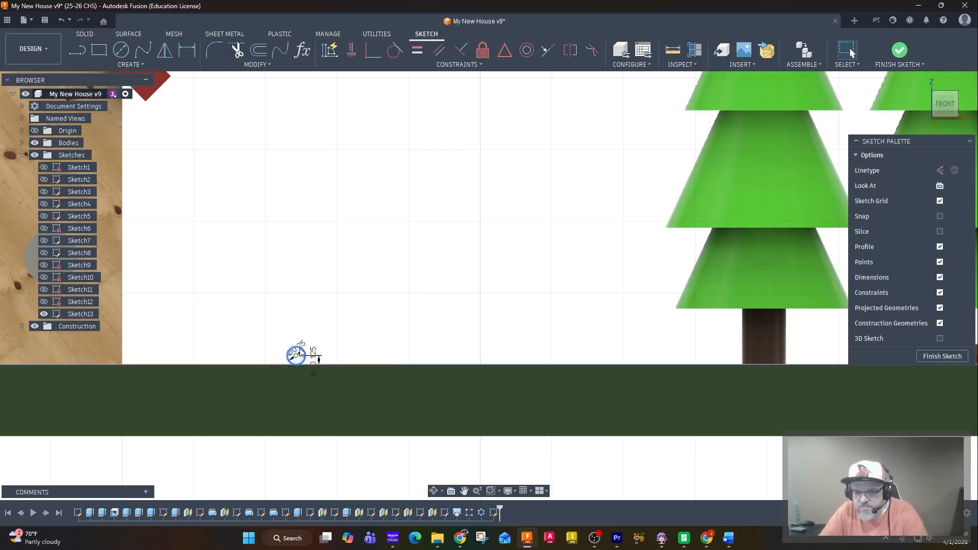
{"action": "left_click_drag", "start_coordinate": [300, 346], "coordinate": [414, 337]}
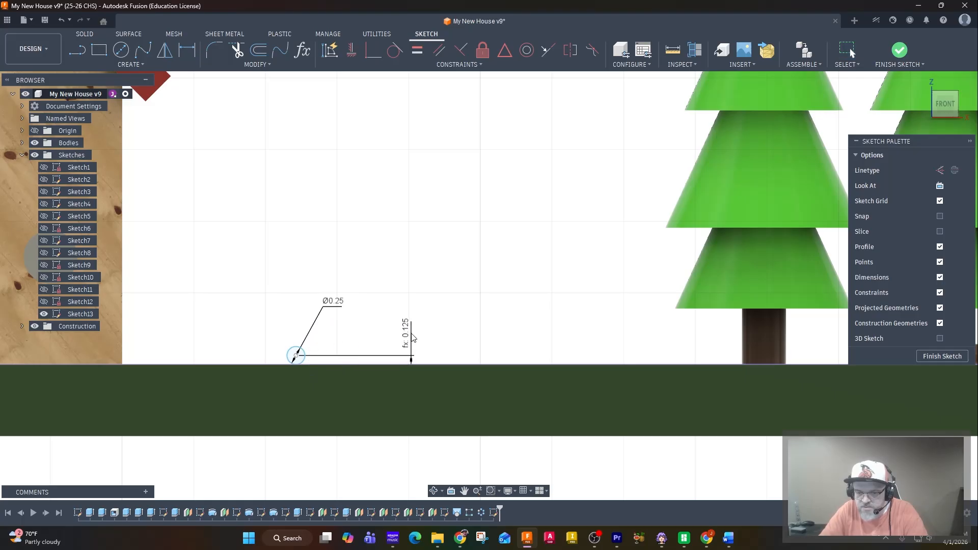
Test the linked height by setting the circle's diameter to 1 in, and restore the diameter to 0.25 in.
{"action": "double_click", "coordinate": [339, 301]}
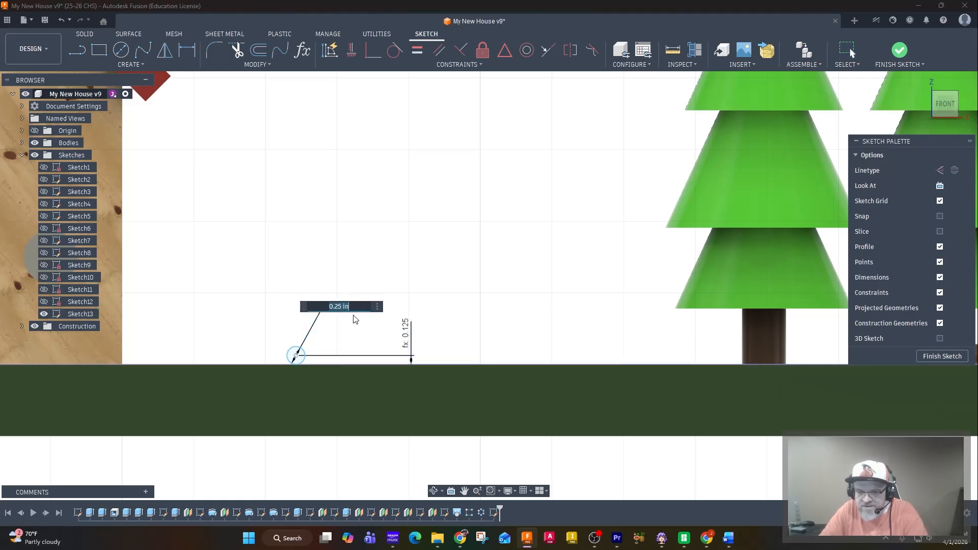
{"action": "type", "text": "1"}
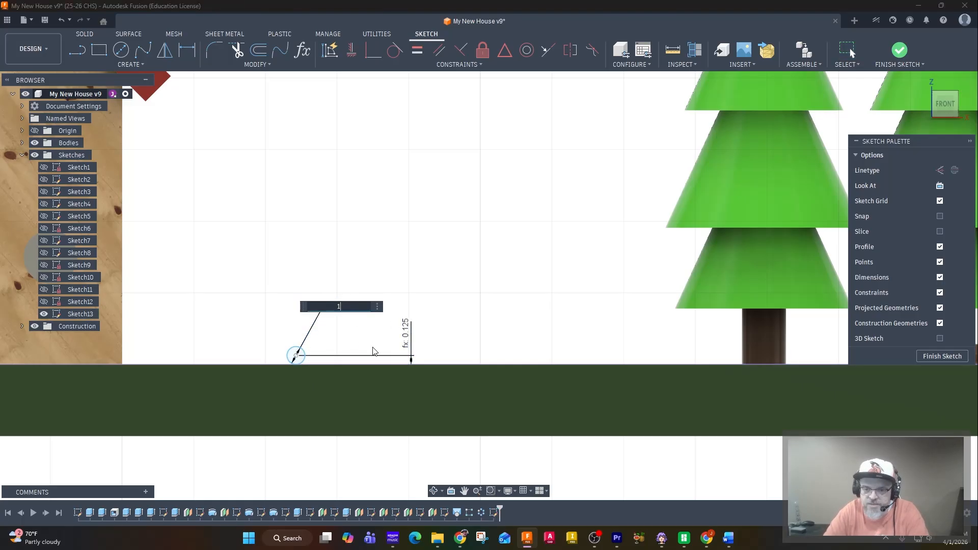
{"action": "key", "text": "Return"}
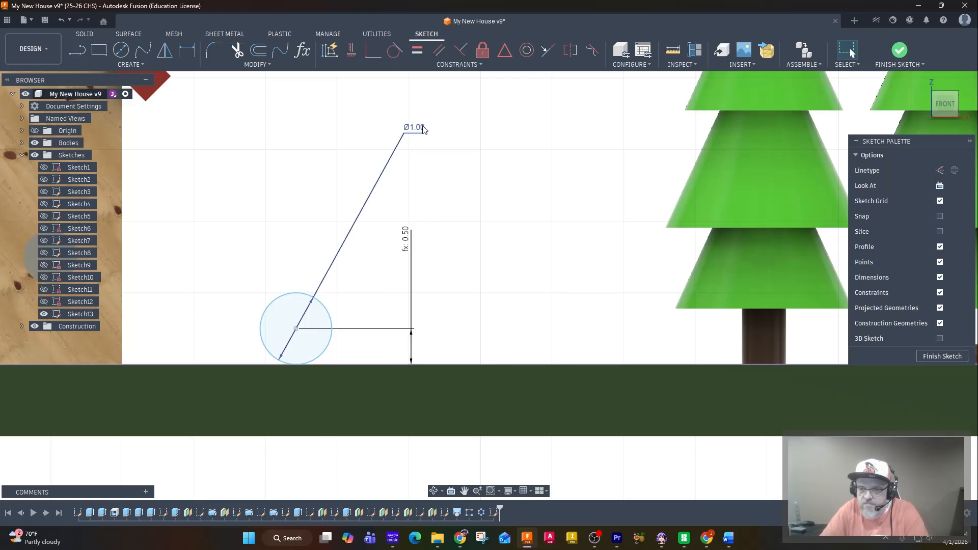
{"action": "mouse_move", "coordinate": [413, 255]}
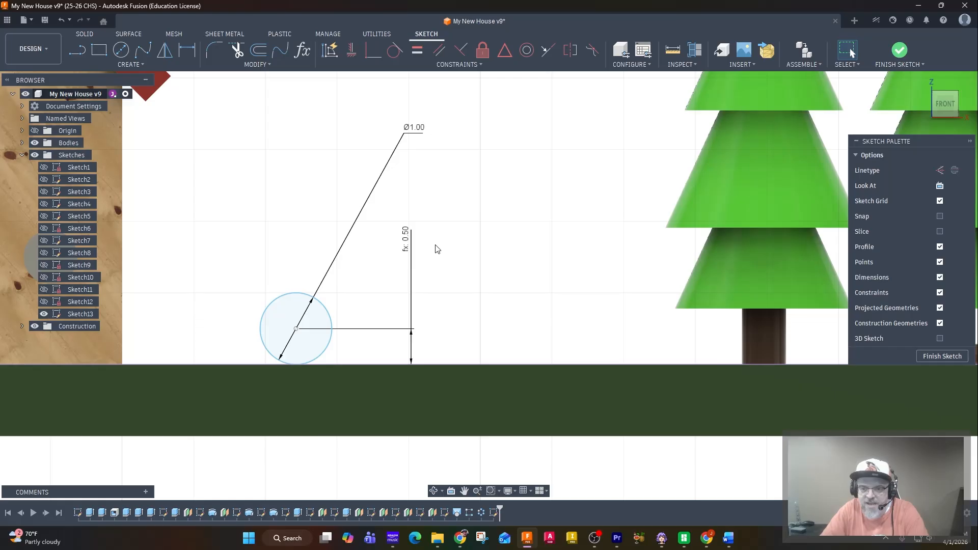
{"action": "double_click", "coordinate": [418, 128]}
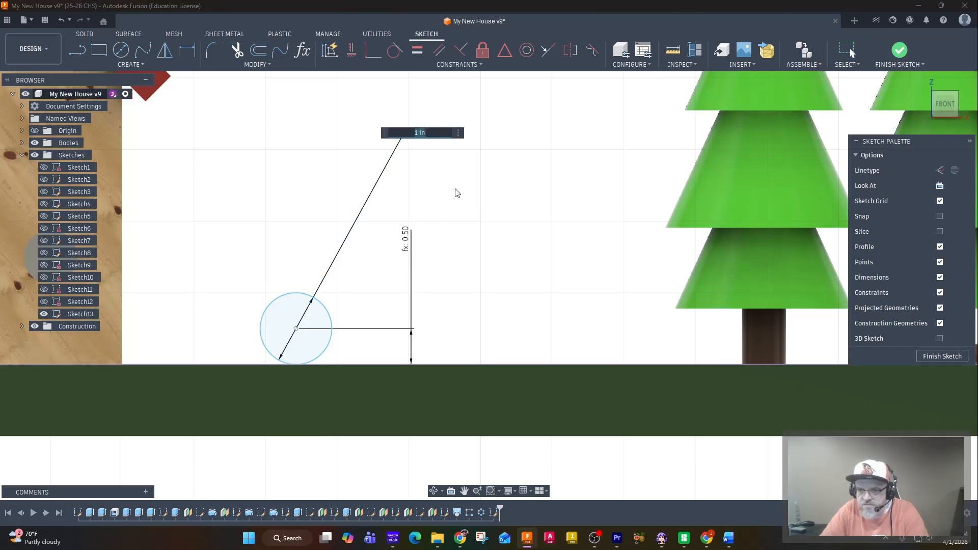
{"action": "type", "text": ".25"}
{"action": "key", "text": "Return"}
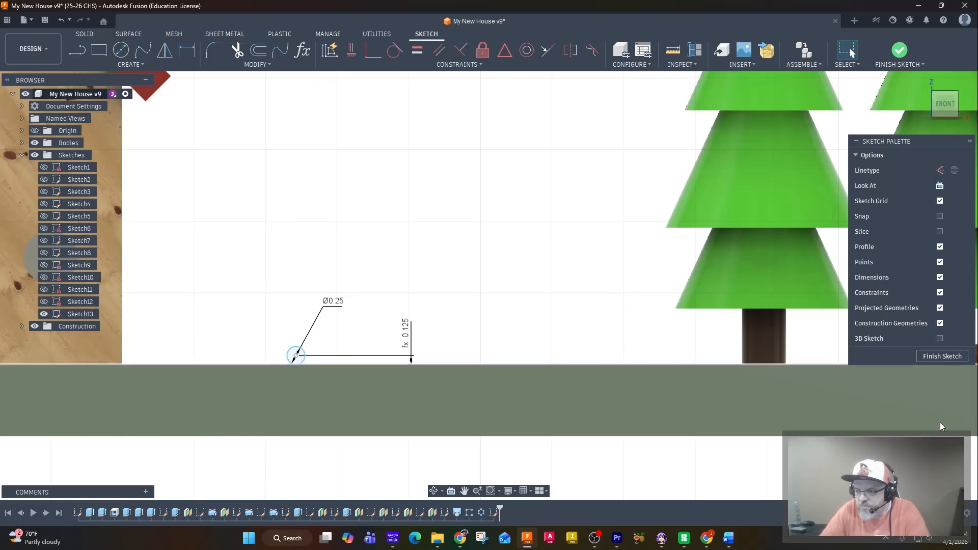
Finish the circle sketch and start a new sketch on the top face of the ground slab.
{"action": "left_click", "coordinate": [942, 356]}
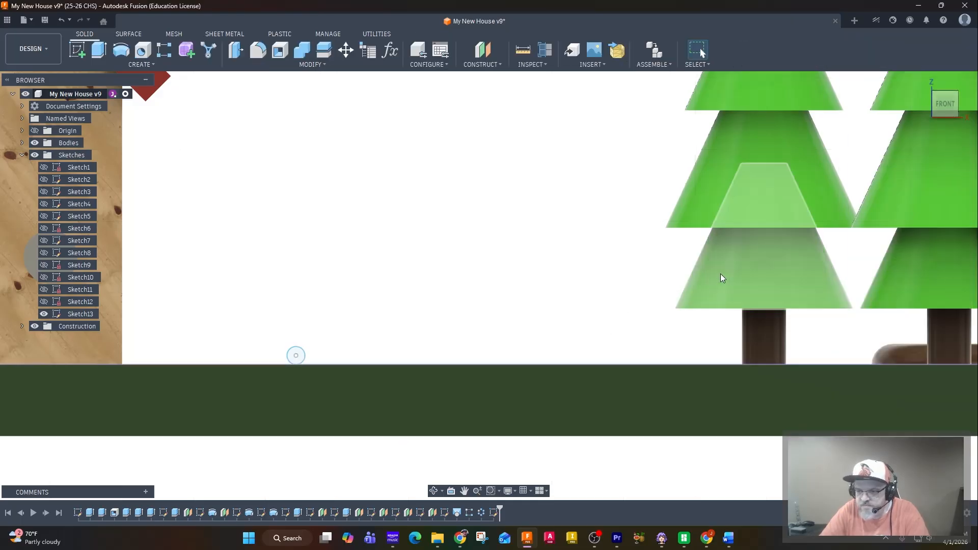
{"action": "middle_click_drag", "start_coordinate": [616, 227], "coordinate": [607, 237], "text": "shift"}
{"action": "middle_click_drag", "start_coordinate": [400, 365], "coordinate": [406, 205]}
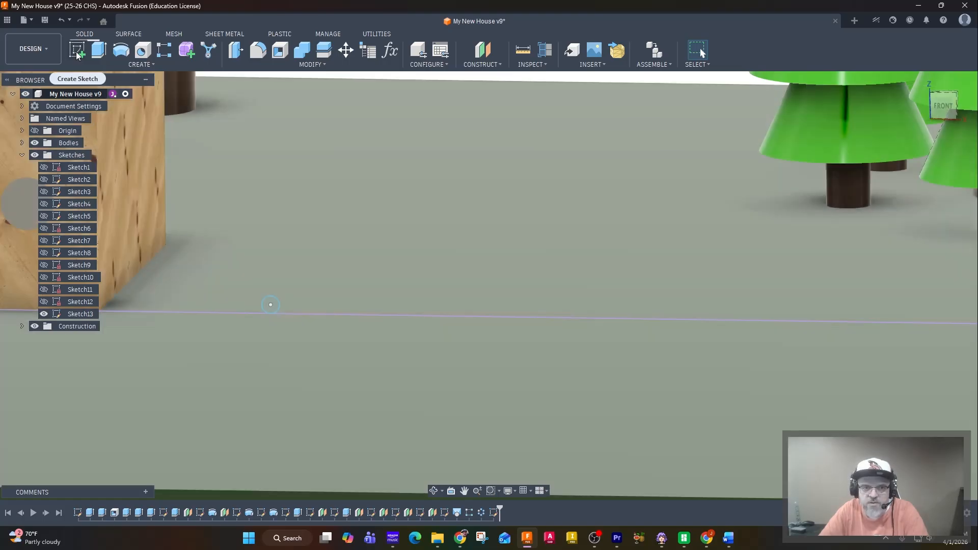
{"action": "left_click", "coordinate": [77, 51]}
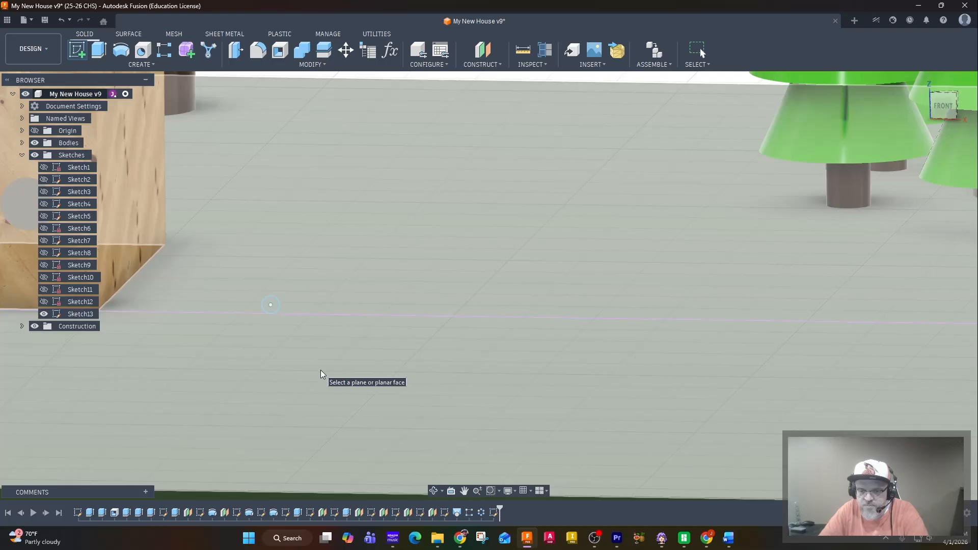
{"action": "left_click", "coordinate": [320, 370]}
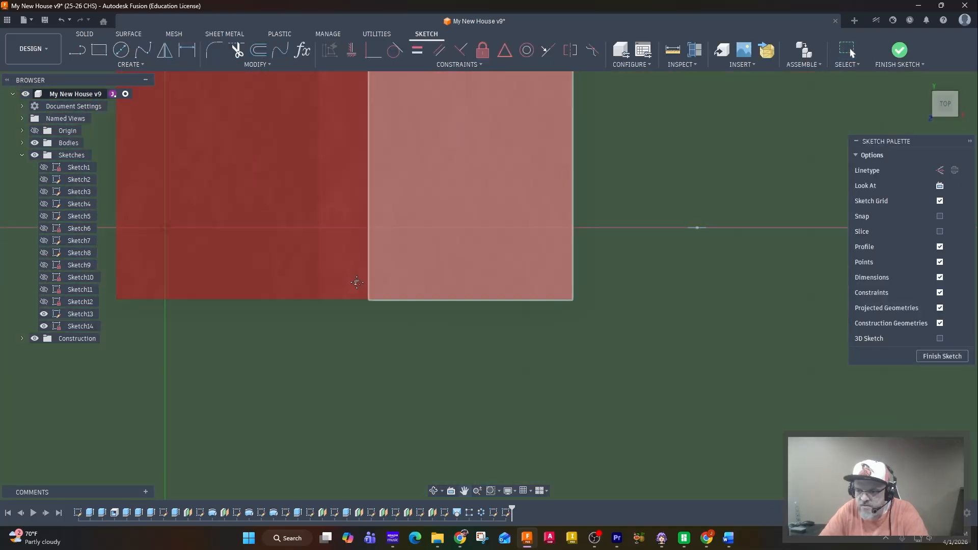
Project the small circle's center point into the ground sketch with the projection link kept on.
{"action": "middle_click_drag", "start_coordinate": [356, 282], "coordinate": [91, 258]}
{"action": "mouse_move", "coordinate": [208, 285]}
{"action": "middle_mouse_down", "text": "shift"}
{"action": "mouse_move", "coordinate": [164, 257]}
{"action": "mouse_move", "coordinate": [188, 253]}
{"action": "middle_mouse_up", "text": "shift"}
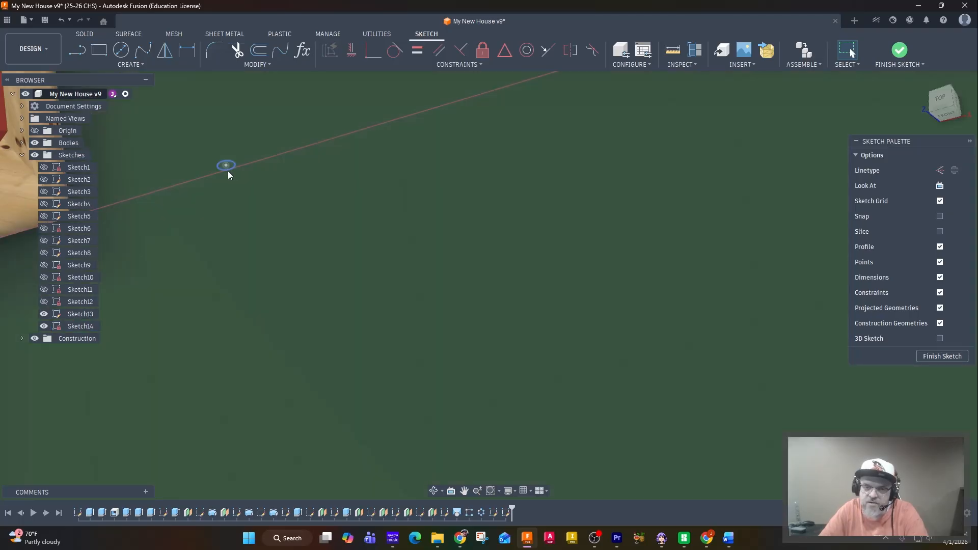
{"action": "left_click", "coordinate": [128, 64]}
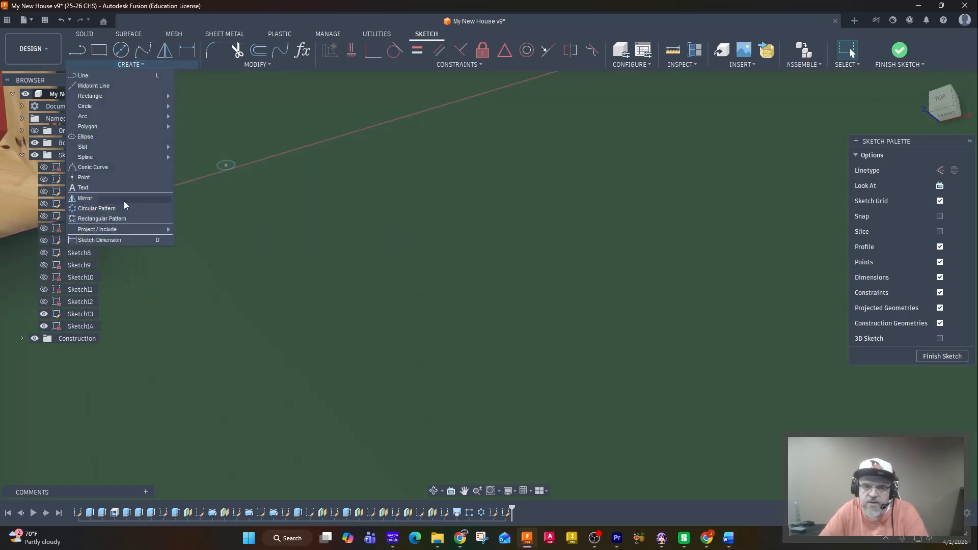
{"action": "mouse_move", "coordinate": [118, 233]}
{"action": "left_click", "coordinate": [193, 229]}
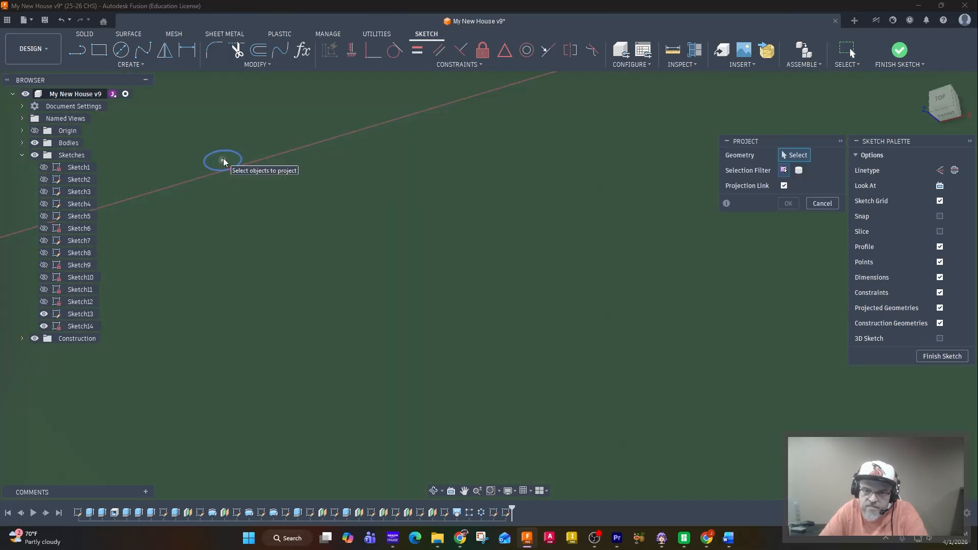
{"action": "left_click", "coordinate": [223, 159]}
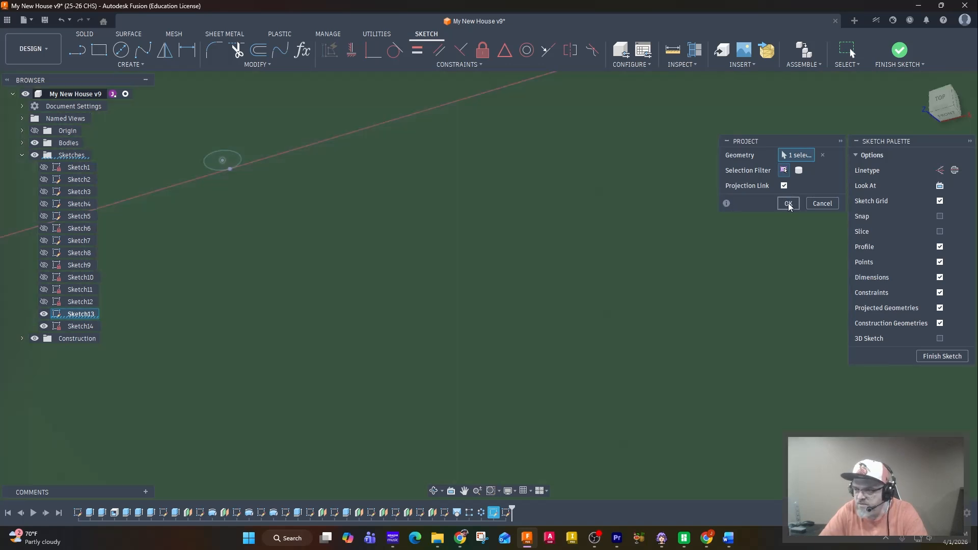
{"action": "left_click", "coordinate": [788, 204]}
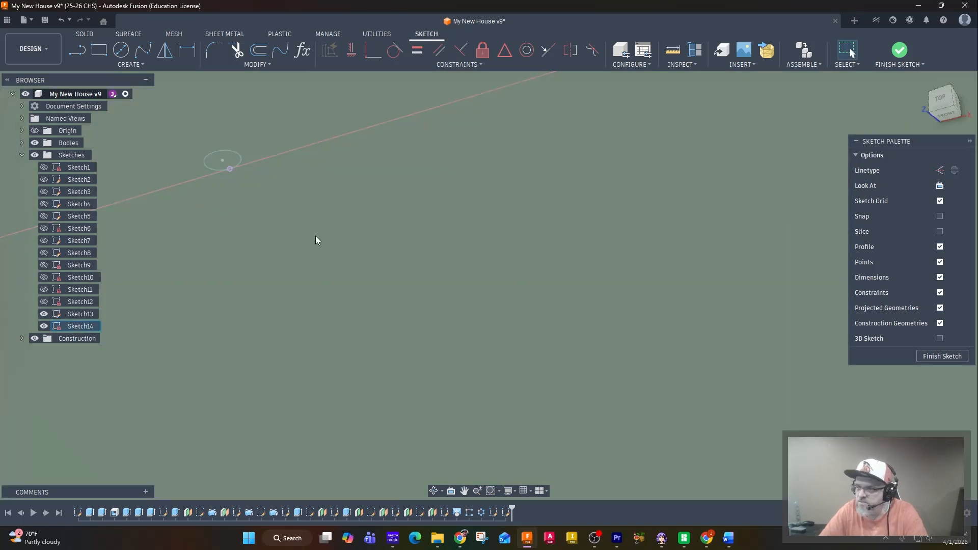
Draw a winding seven-point fit point spline from the projected center point across the ground away from the house, and finish the sketch.
{"action": "scroll", "coordinate": [300, 232], "scroll_direction": "down", "scroll_amount": 5}
{"action": "scroll", "coordinate": [301, 233], "scroll_direction": "down", "scroll_amount": 2}
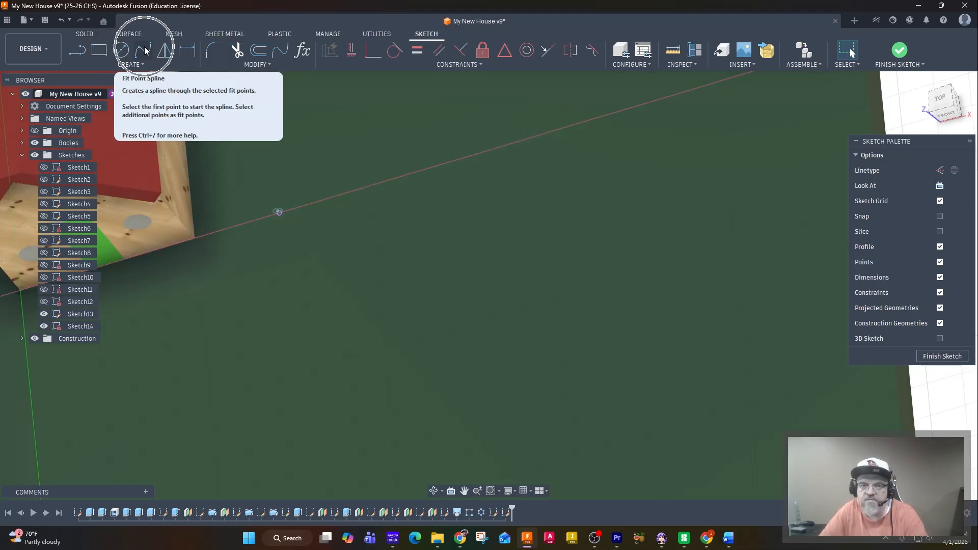
{"action": "left_click", "coordinate": [144, 50]}
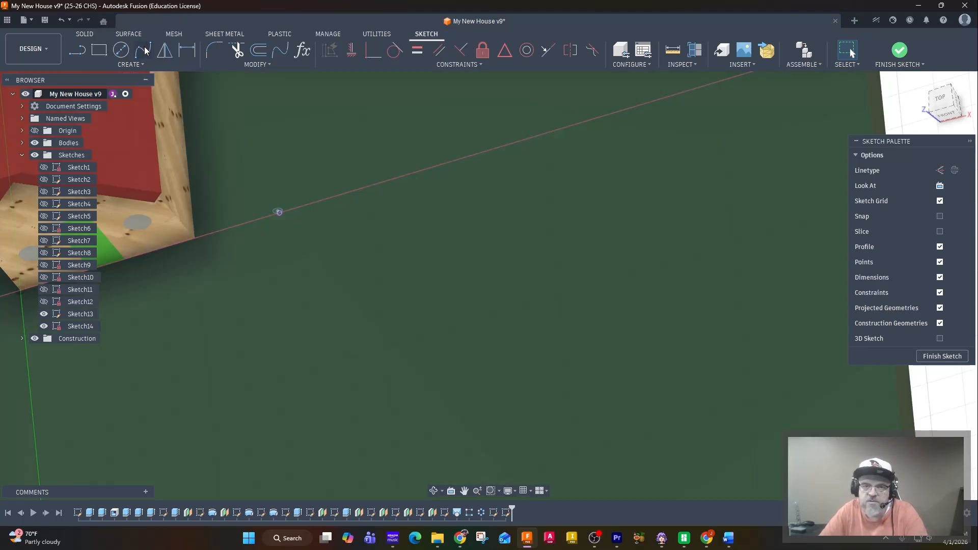
{"action": "scroll", "coordinate": [286, 224], "scroll_direction": "up", "scroll_amount": 3}
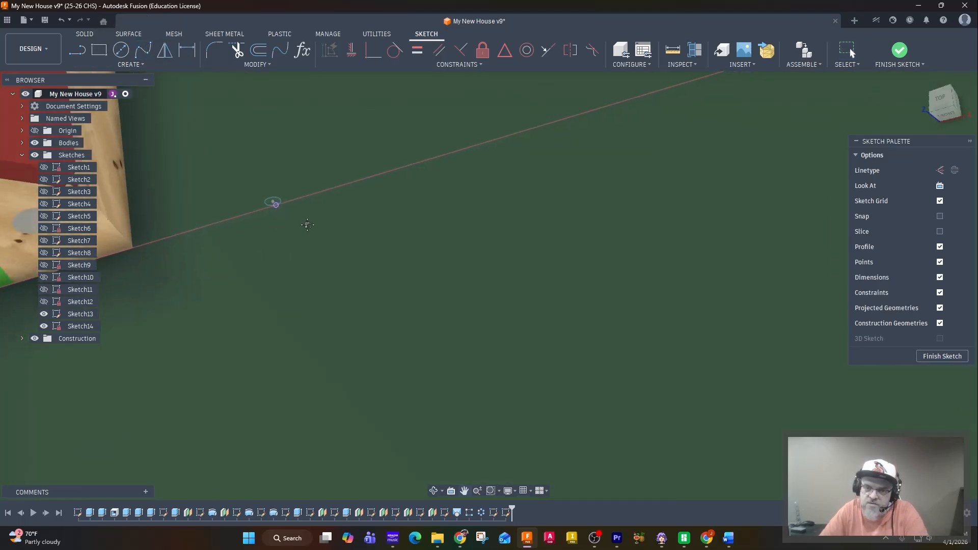
{"action": "middle_click_drag", "start_coordinate": [305, 223], "coordinate": [221, 296]}
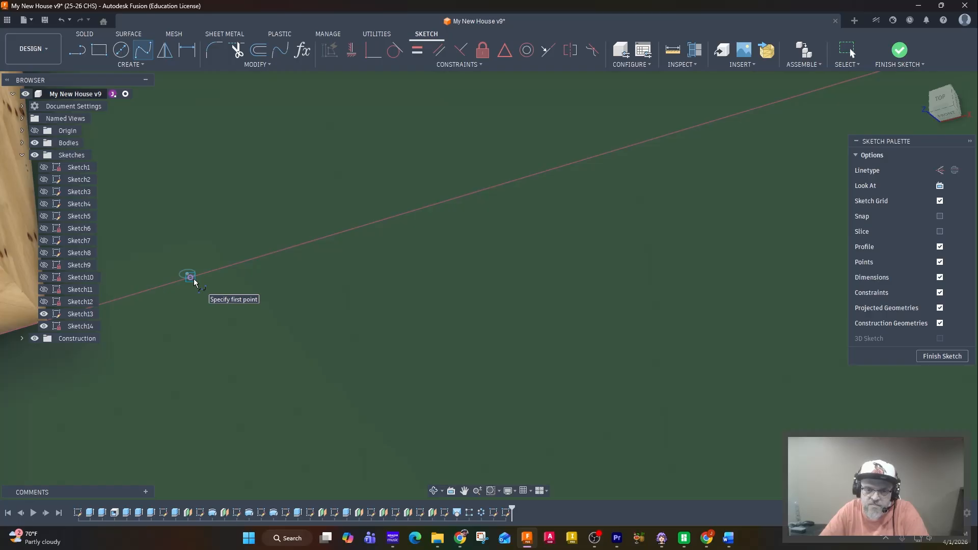
{"action": "left_click", "coordinate": [194, 279]}
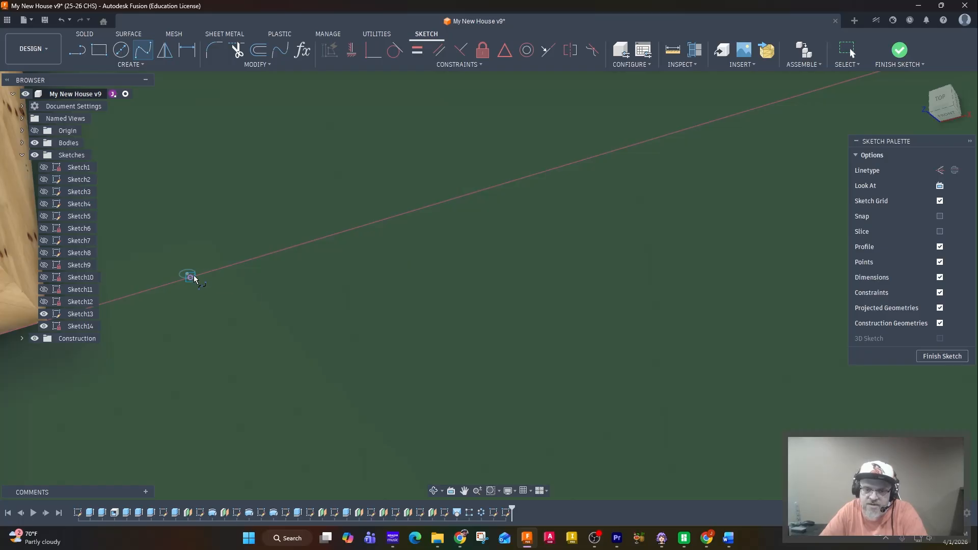
{"action": "left_click", "coordinate": [203, 212]}
{"action": "left_click", "coordinate": [289, 203]}
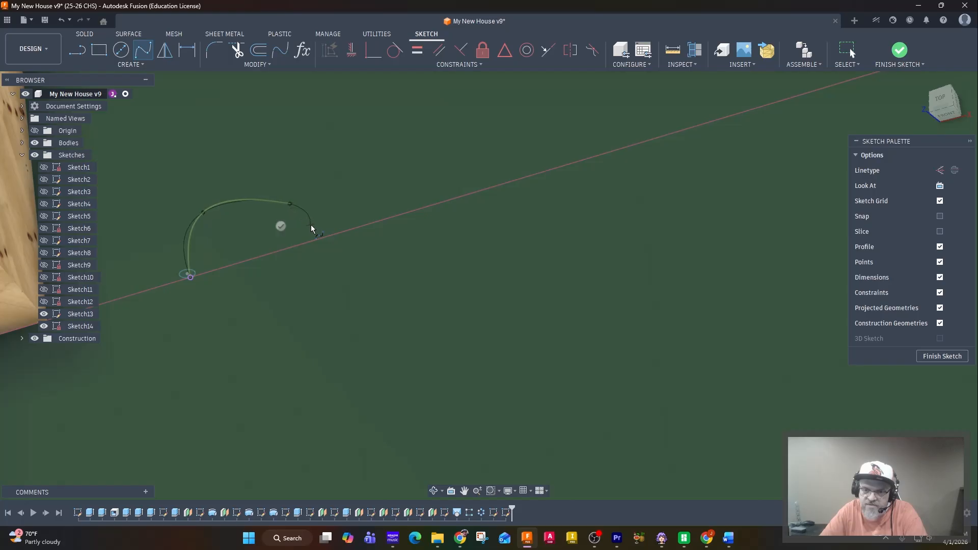
{"action": "left_click", "coordinate": [364, 291]}
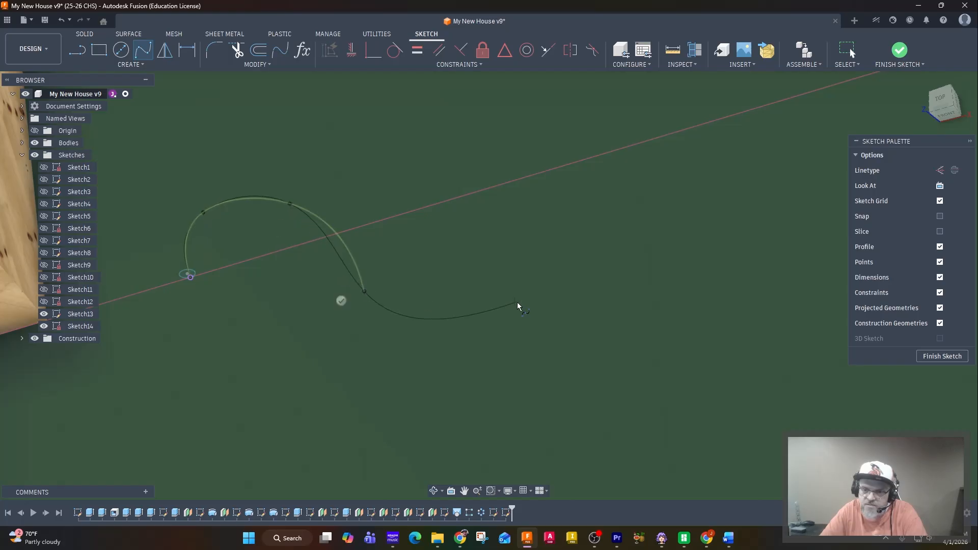
{"action": "left_click", "coordinate": [570, 283]}
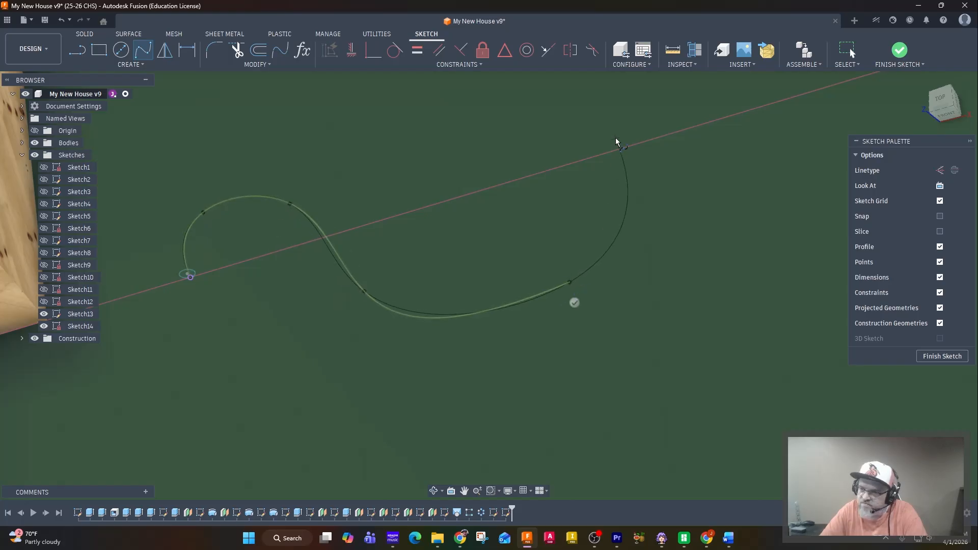
{"action": "left_click", "coordinate": [618, 130]}
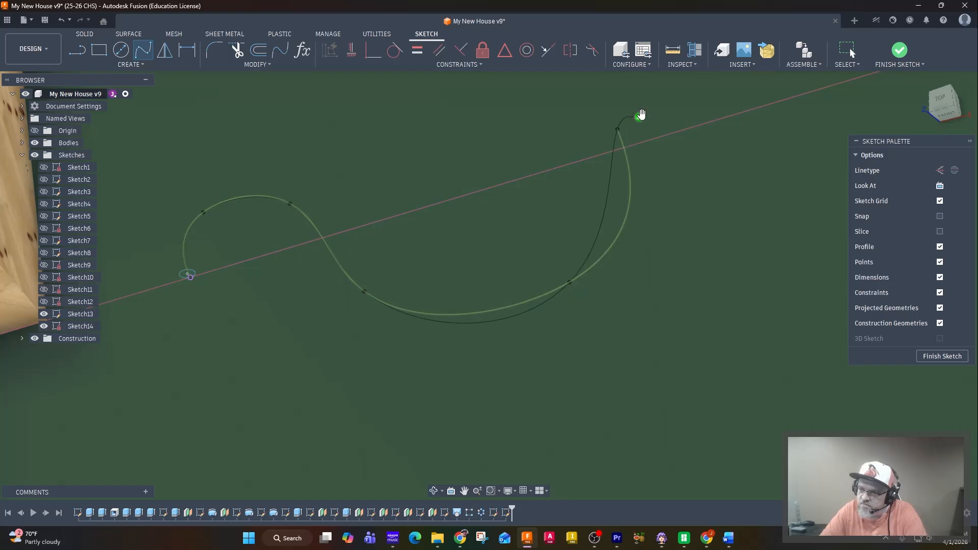
{"action": "left_click", "coordinate": [788, 130]}
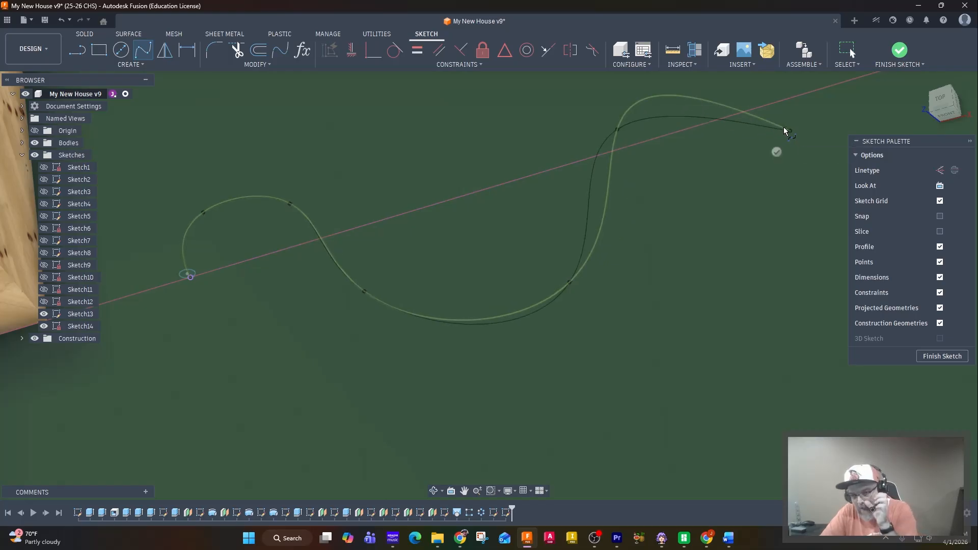
{"action": "left_click", "coordinate": [776, 152]}
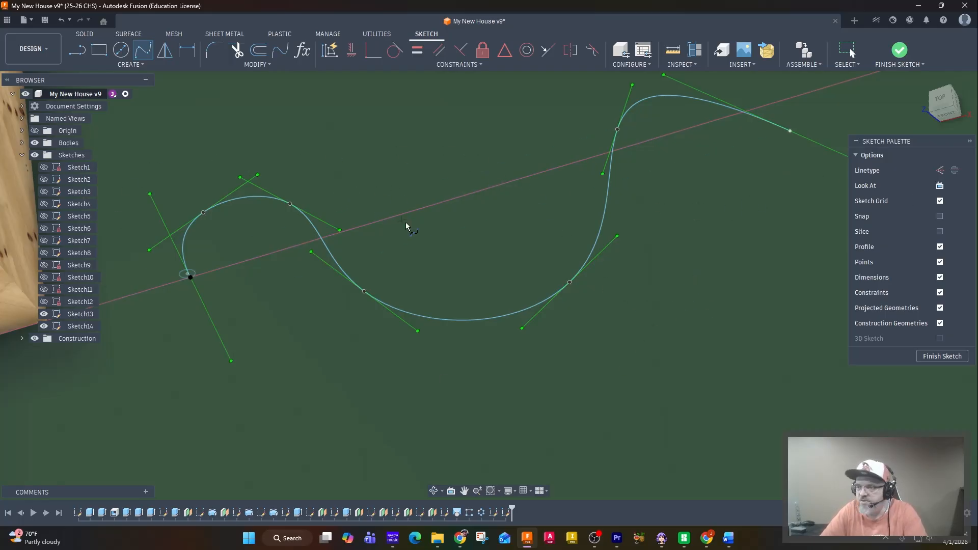
{"action": "left_click", "coordinate": [942, 356]}
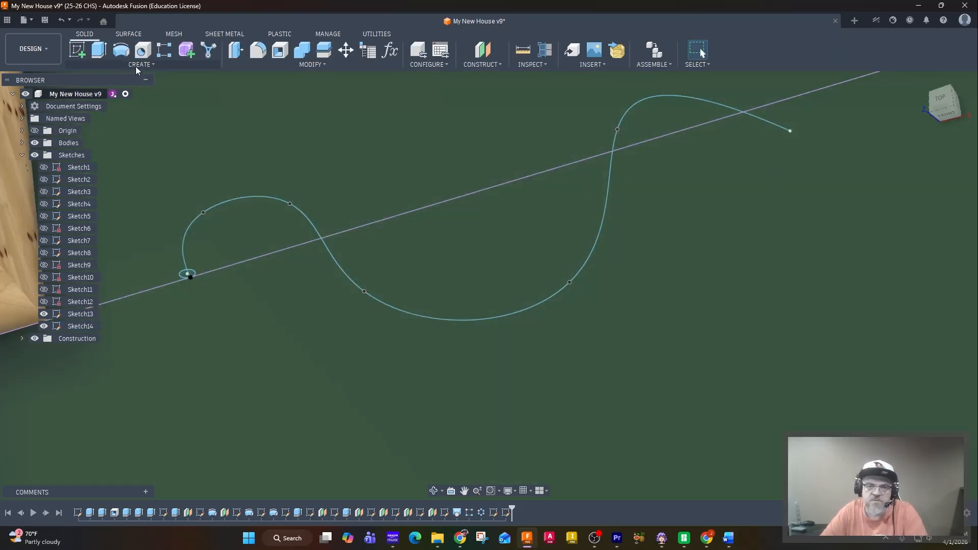
Sweep the circle profile along the spline as a single-path, perpendicular new body over the full distance of 1.00.
{"action": "left_click", "coordinate": [136, 67]}
{"action": "left_click", "coordinate": [105, 137]}
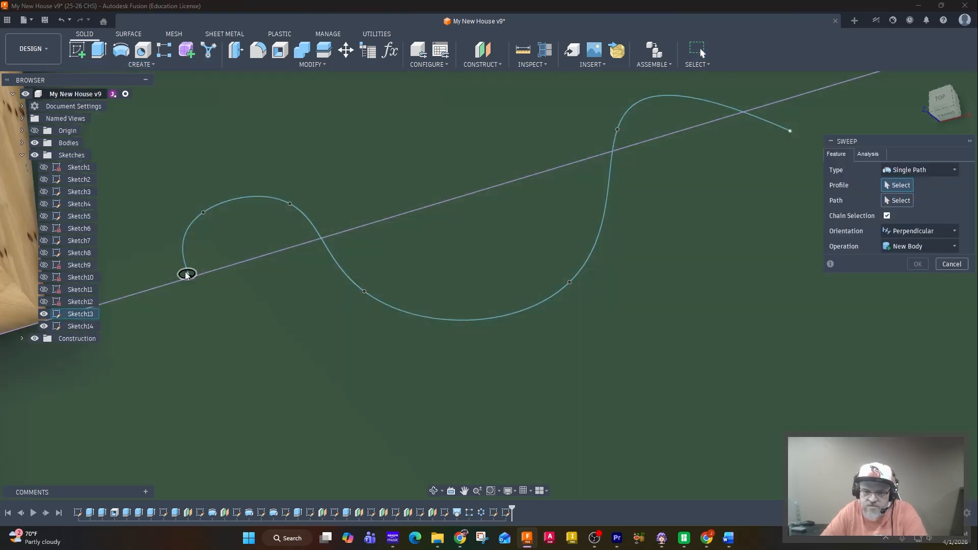
{"action": "left_click", "coordinate": [186, 276]}
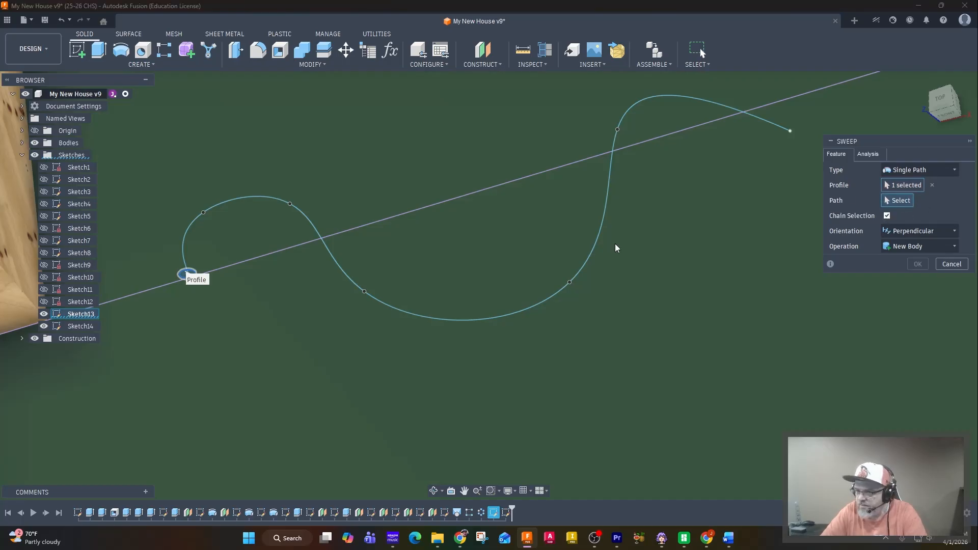
{"action": "left_click", "coordinate": [342, 268]}
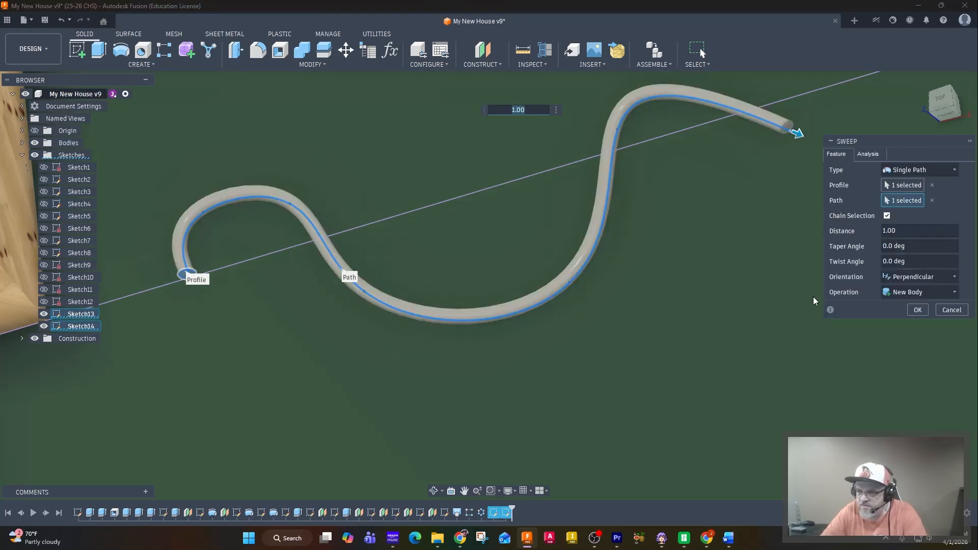
{"action": "left_click", "coordinate": [917, 310]}
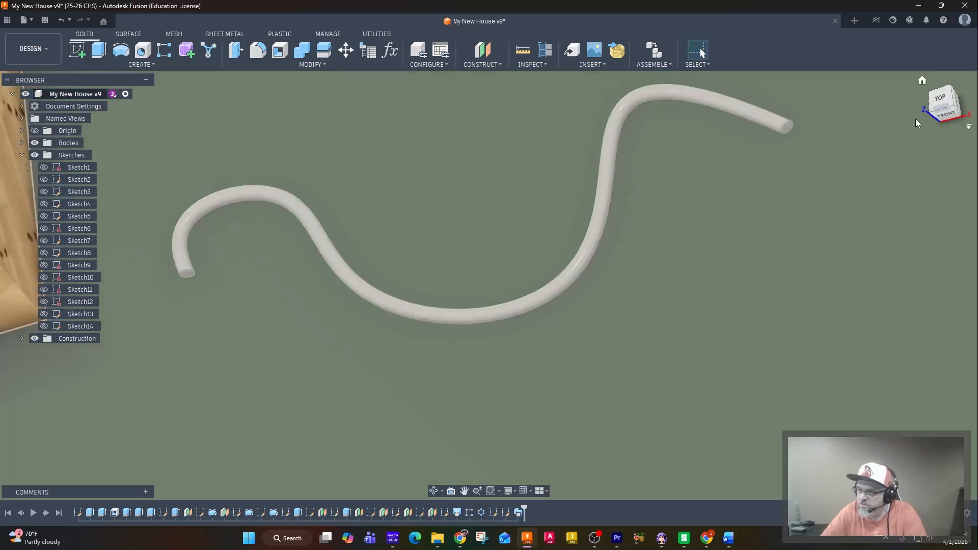
Apply the green Plastic - Glossy (Grey) (1) appearance from this design to the swept body.
{"action": "left_click", "coordinate": [923, 83]}
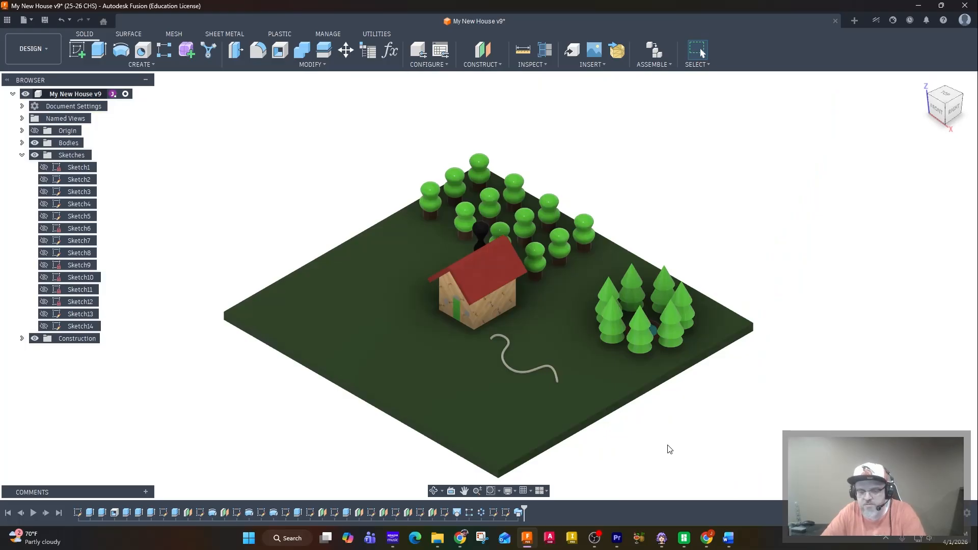
{"action": "left_click", "coordinate": [266, 68]}
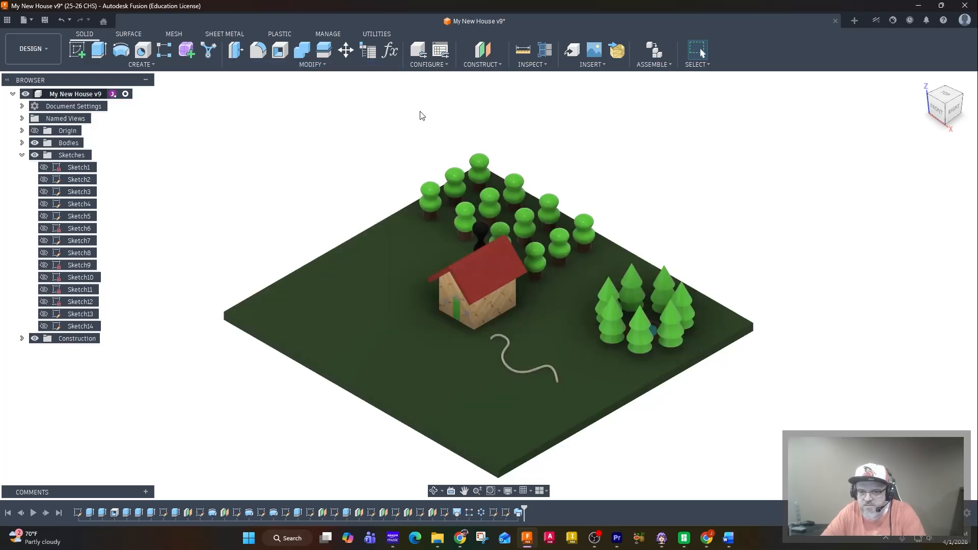
{"action": "key", "text": "a"}
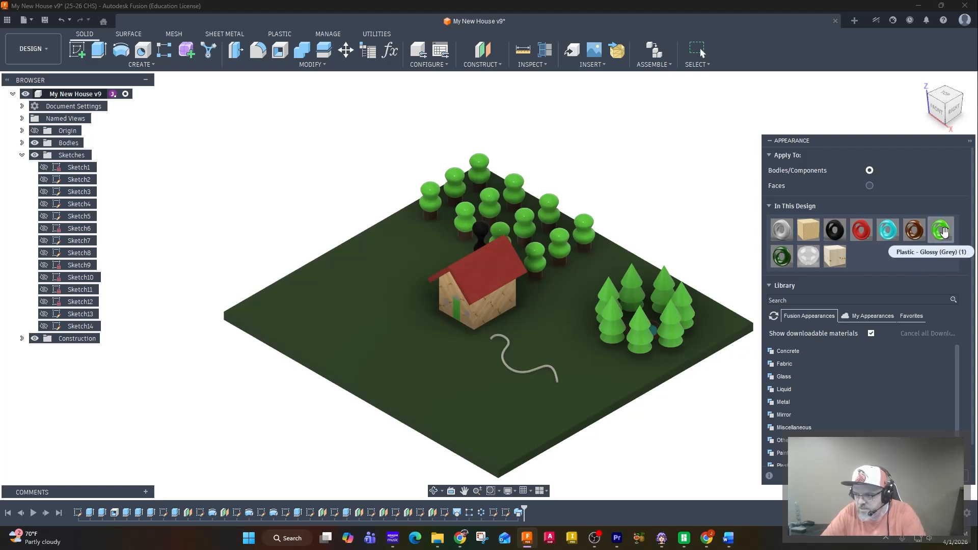
{"action": "mouse_move", "coordinate": [944, 232]}
{"action": "left_mouse_down"}
{"action": "mouse_move", "coordinate": [579, 324]}
{"action": "mouse_move", "coordinate": [508, 381]}
{"action": "mouse_move", "coordinate": [503, 364]}
{"action": "left_mouse_up"}
{"action": "key", "text": "Escape"}
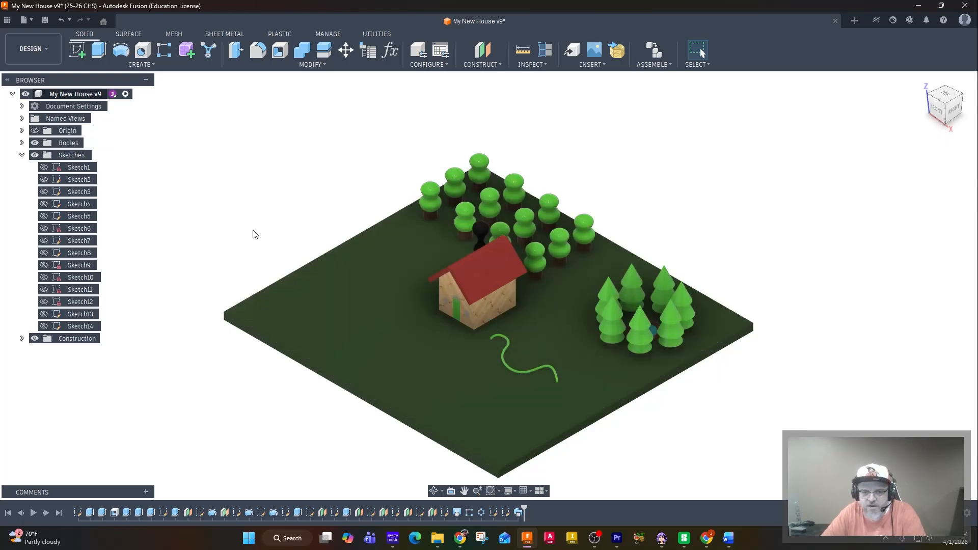
Hide the origin and construction geometry, and start a new sketch on the house's front wall face.
{"action": "left_click", "coordinate": [75, 51]}
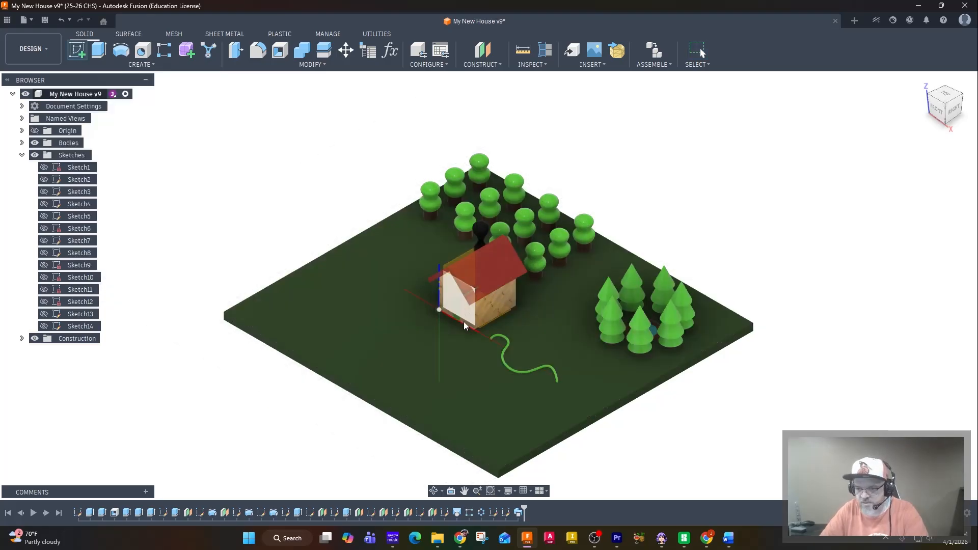
{"action": "scroll", "coordinate": [473, 330], "scroll_direction": "down", "scroll_amount": 1}
{"action": "scroll", "coordinate": [469, 332], "scroll_direction": "up", "scroll_amount": 6}
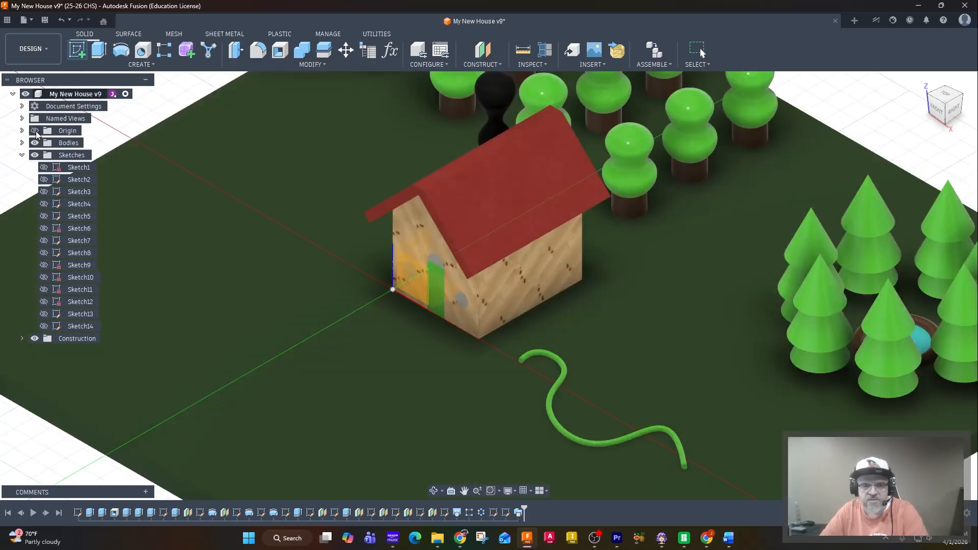
{"action": "left_click", "coordinate": [35, 131]}
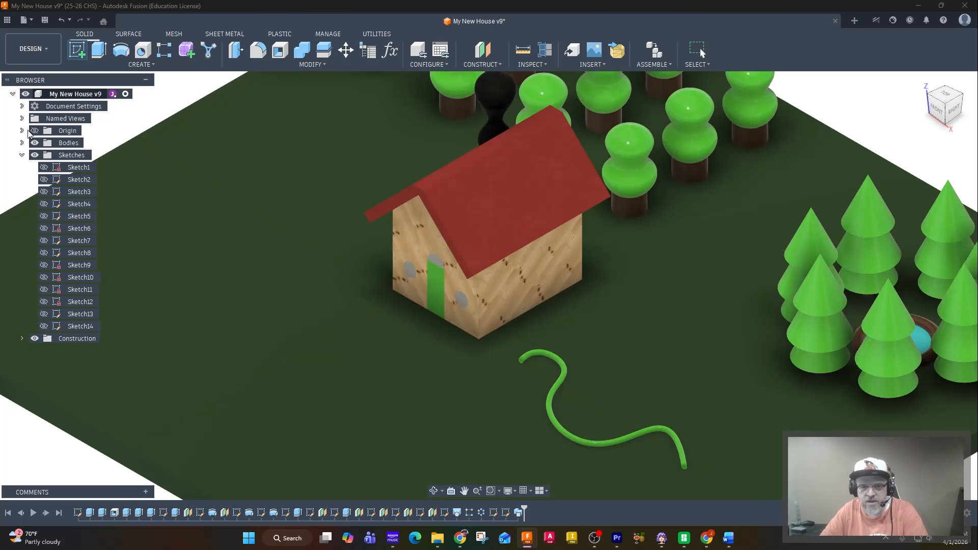
{"action": "left_click", "coordinate": [22, 131]}
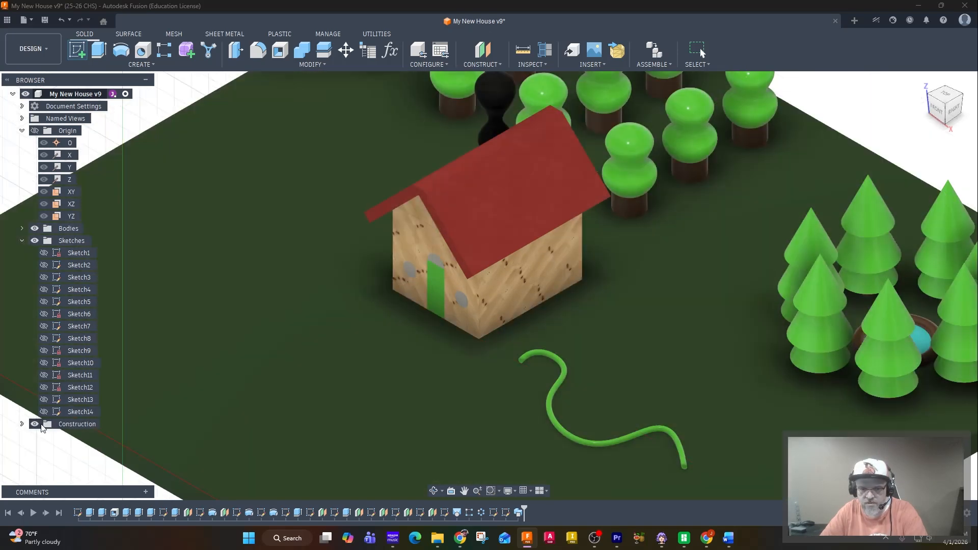
{"action": "left_click", "coordinate": [35, 424]}
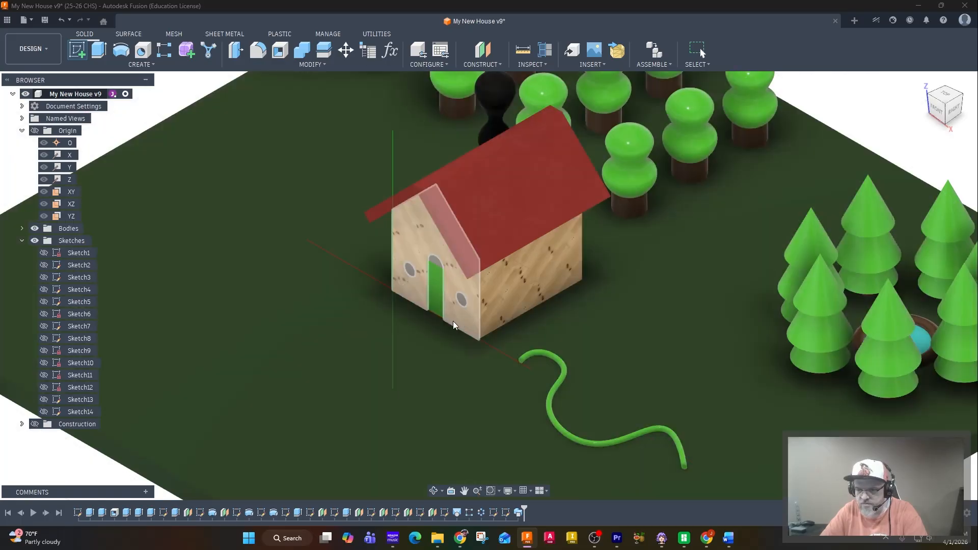
{"action": "left_click", "coordinate": [451, 322]}
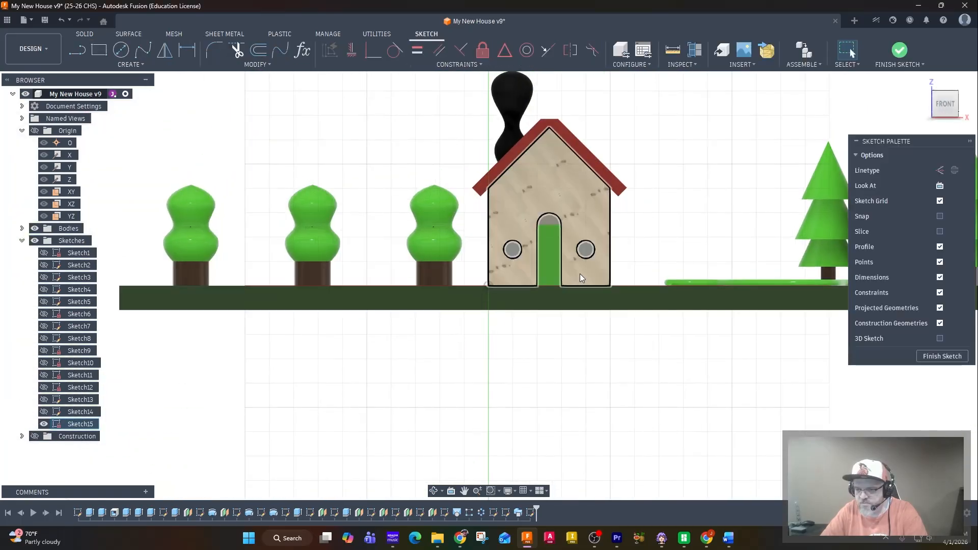
Project the ground's edge line and the door opening's two vertical side edges into the front wall sketch.
{"action": "scroll", "coordinate": [556, 288], "scroll_direction": "up", "scroll_amount": 5}
{"action": "scroll", "coordinate": [553, 292], "scroll_direction": "up", "scroll_amount": 3}
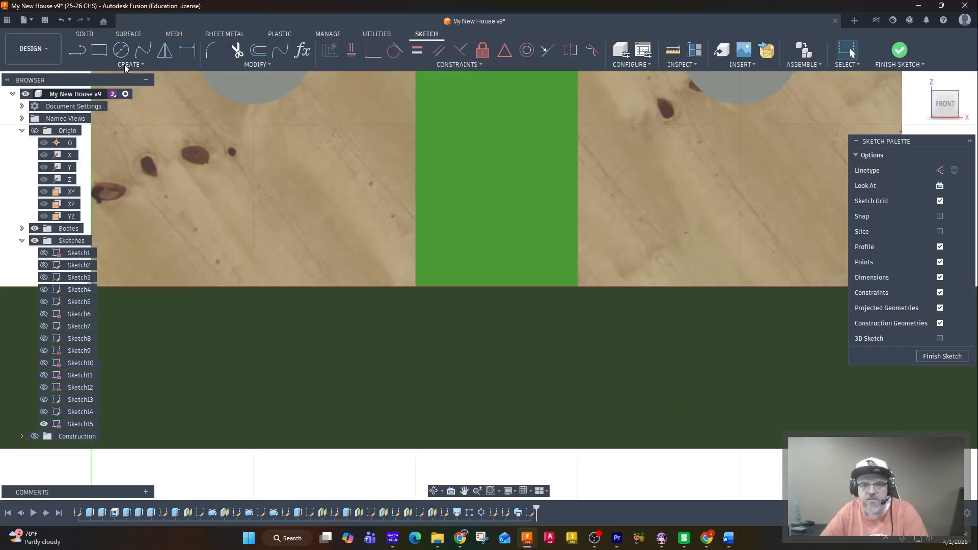
{"action": "left_click", "coordinate": [133, 65]}
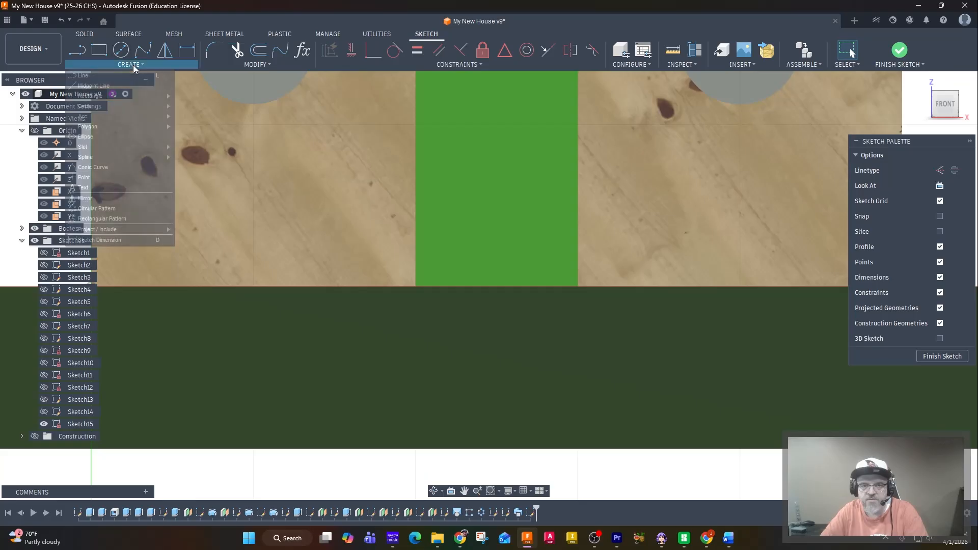
{"action": "mouse_move", "coordinate": [101, 228]}
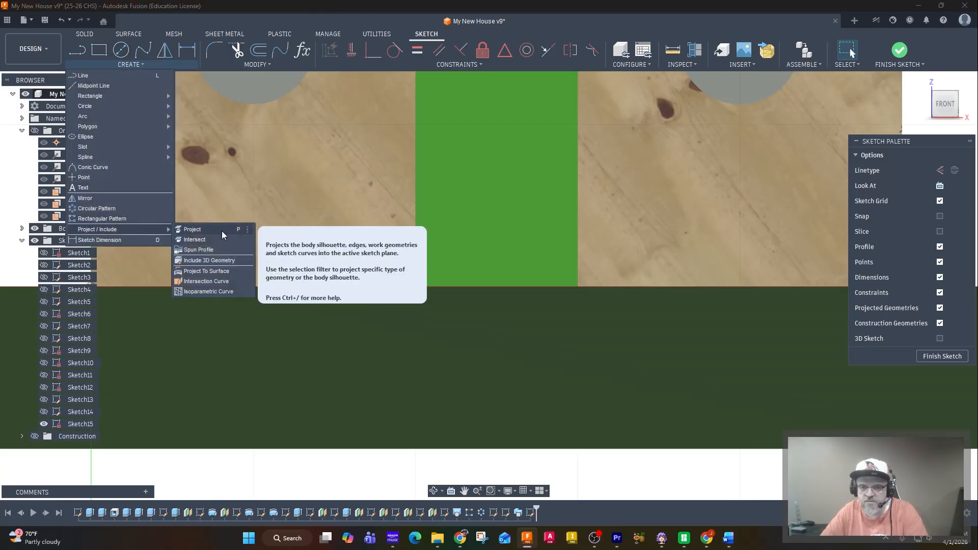
{"action": "left_click", "coordinate": [221, 230]}
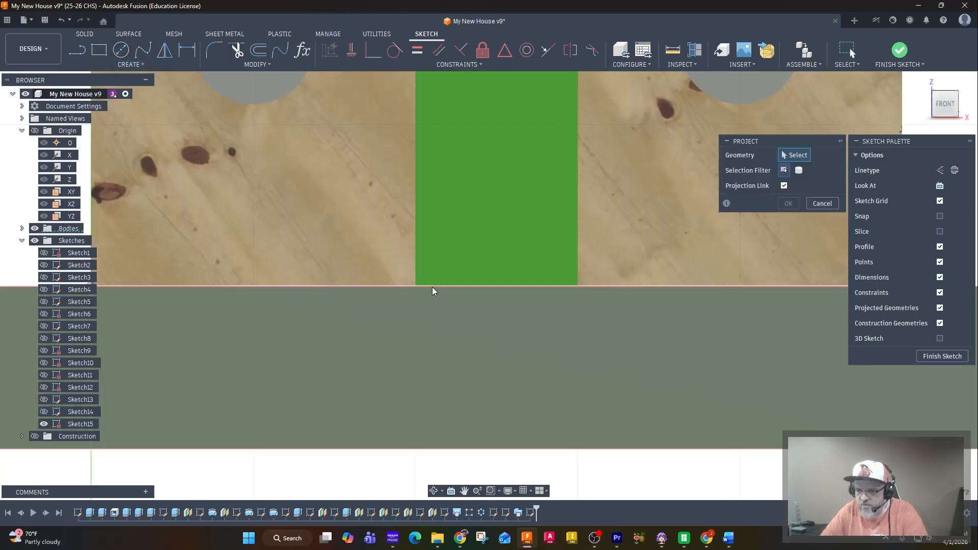
{"action": "left_click", "coordinate": [431, 287]}
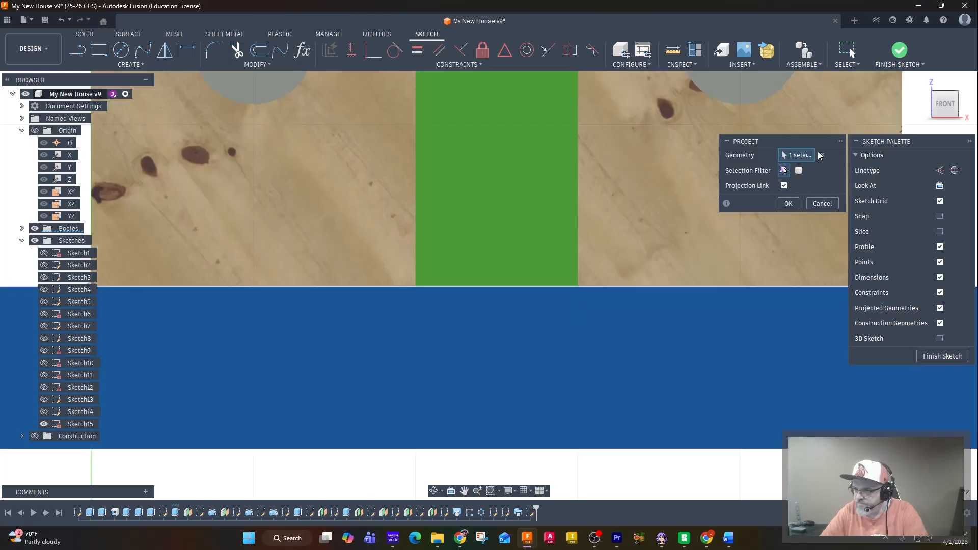
{"action": "left_click", "coordinate": [823, 154]}
{"action": "left_click", "coordinate": [584, 286]}
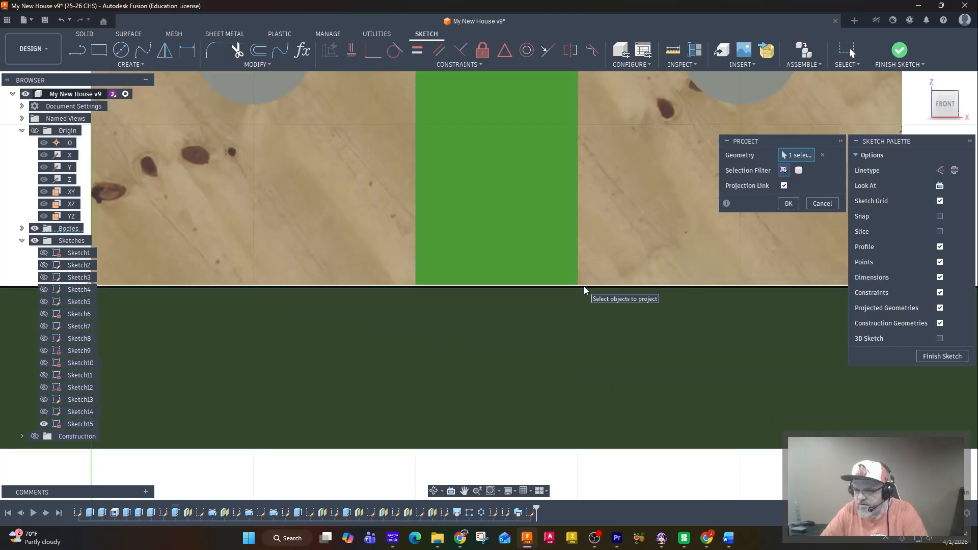
{"action": "left_click", "coordinate": [578, 279]}
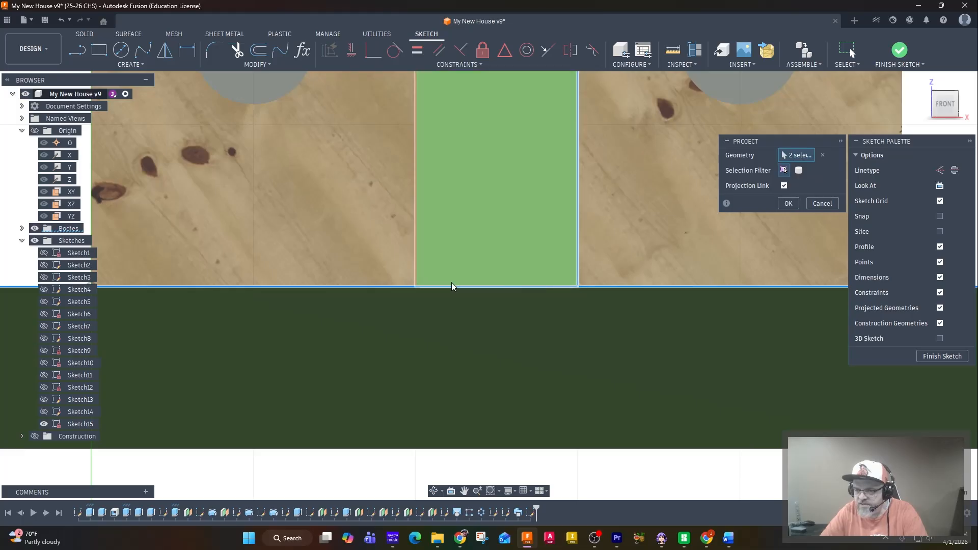
{"action": "left_click", "coordinate": [415, 279]}
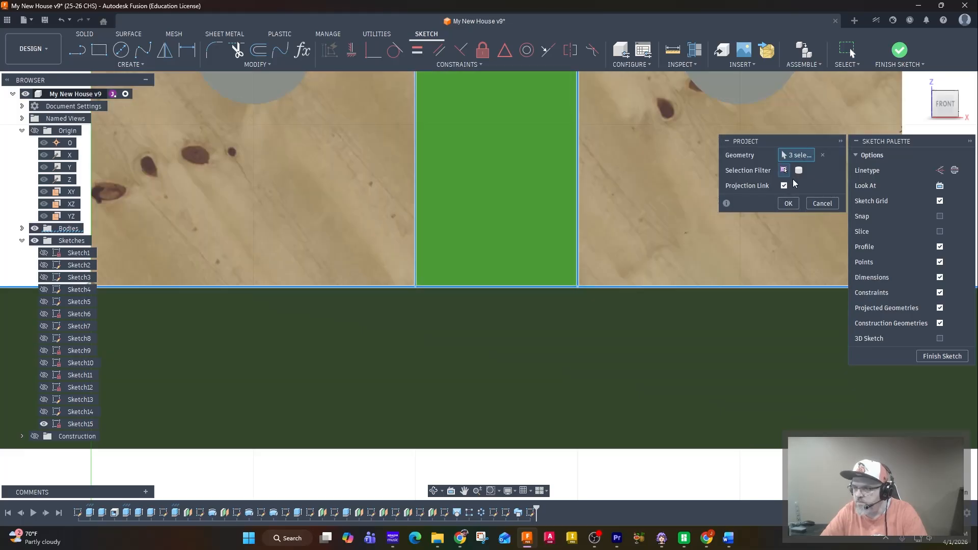
{"action": "left_click", "coordinate": [789, 204]}
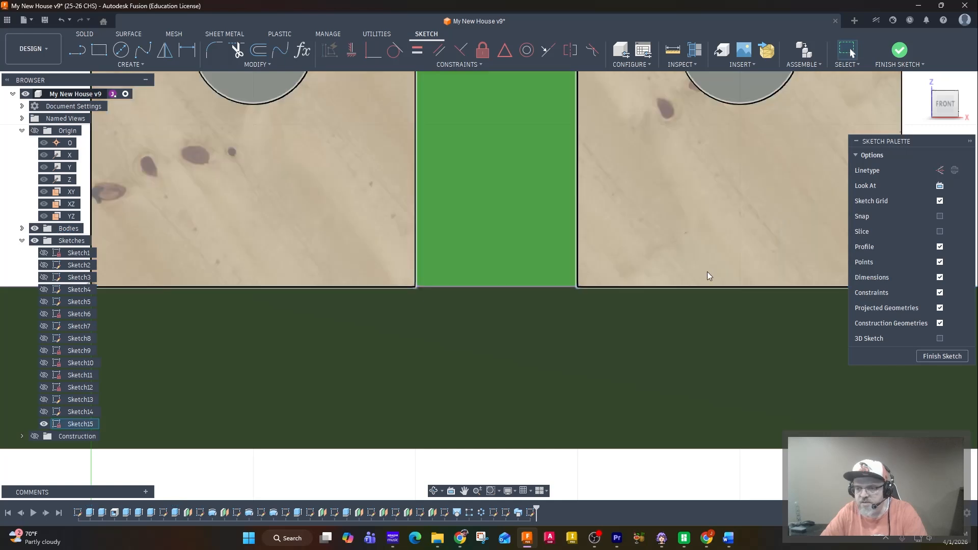
Draw a 0.1 in high rectangle spanning the door's full width along its base, and finish the sketch.
{"action": "middle_click_drag", "start_coordinate": [707, 272], "coordinate": [694, 275], "text": "shift"}
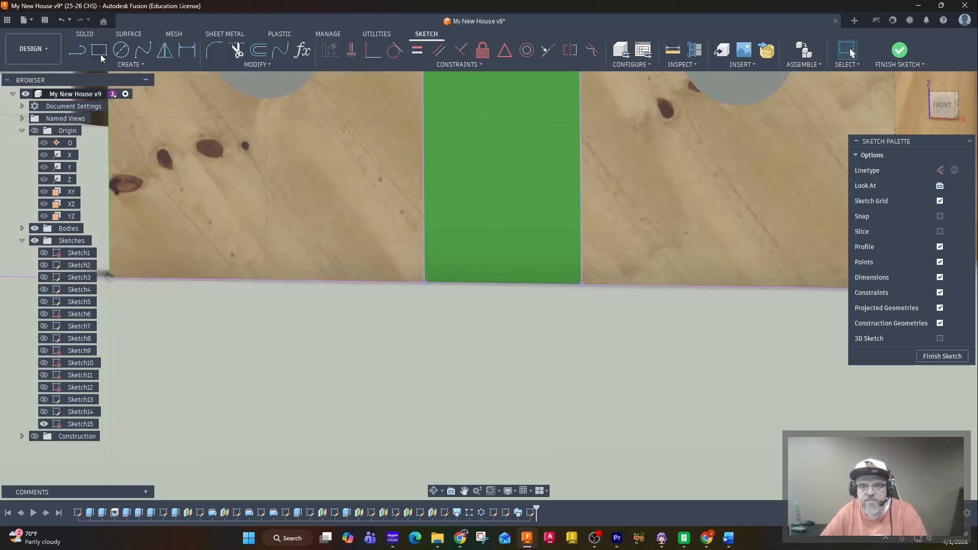
{"action": "left_click", "coordinate": [98, 50]}
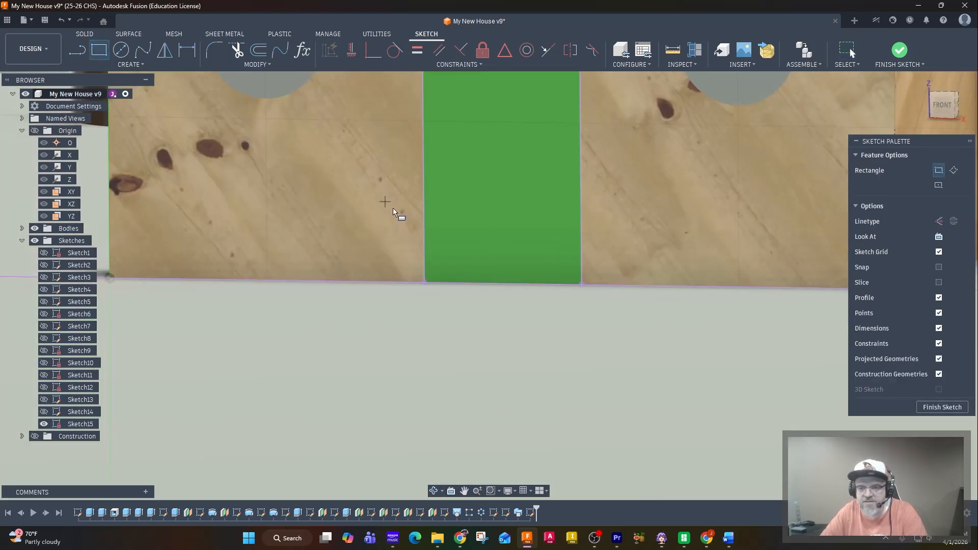
{"action": "left_click", "coordinate": [426, 285]}
{"action": "left_click", "coordinate": [582, 286]}
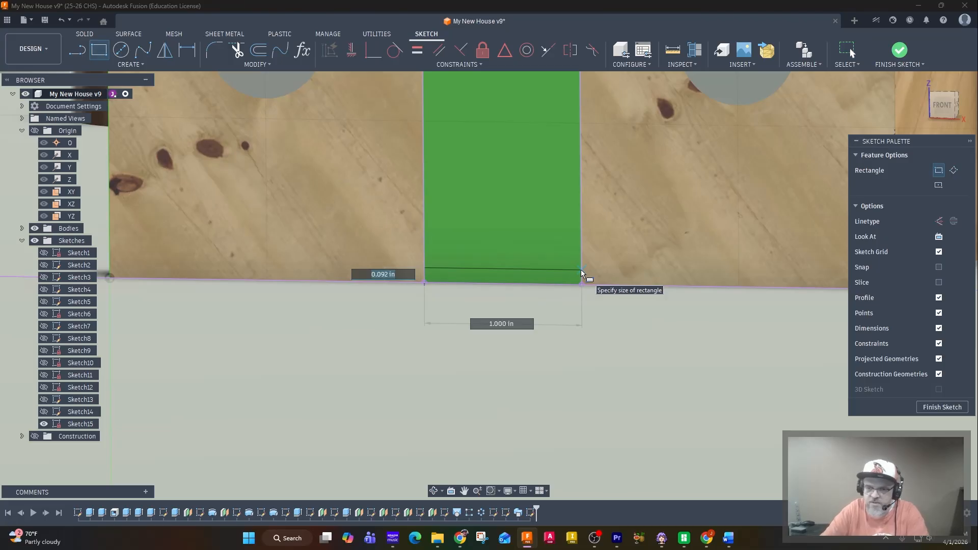
{"action": "type", "text": ".1"}
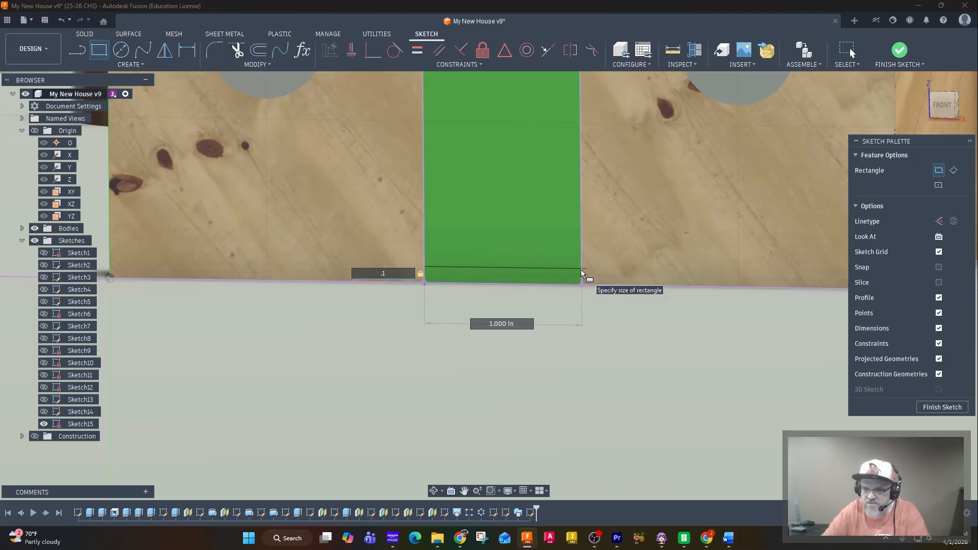
{"action": "key", "text": "Return"}
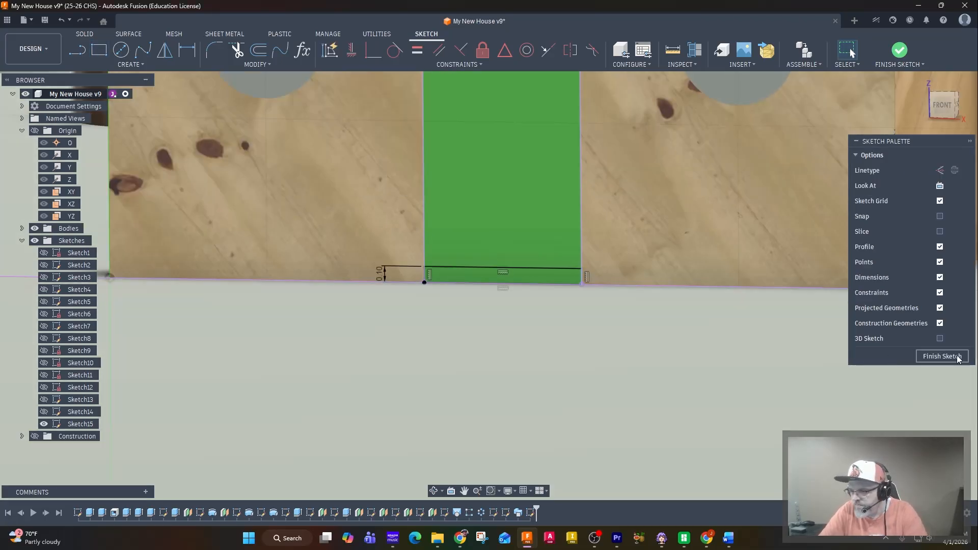
{"action": "left_click", "coordinate": [943, 356]}
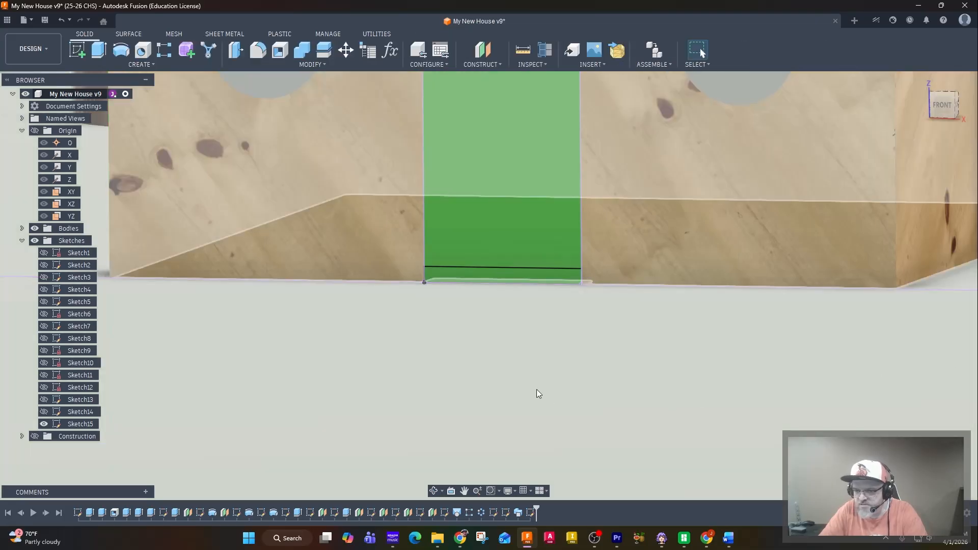
Start a new sketch on the top face of the ground slab in front of the house.
{"action": "scroll", "coordinate": [527, 380], "scroll_direction": "down", "scroll_amount": 5}
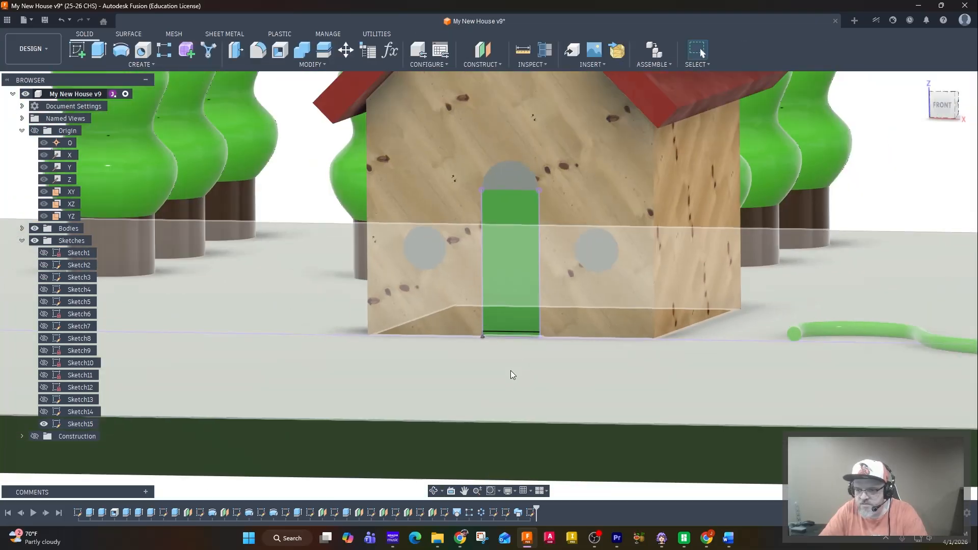
{"action": "scroll", "coordinate": [513, 374], "scroll_direction": "down", "scroll_amount": 1}
{"action": "middle_click_drag", "start_coordinate": [291, 484], "coordinate": [276, 479], "text": "shift"}
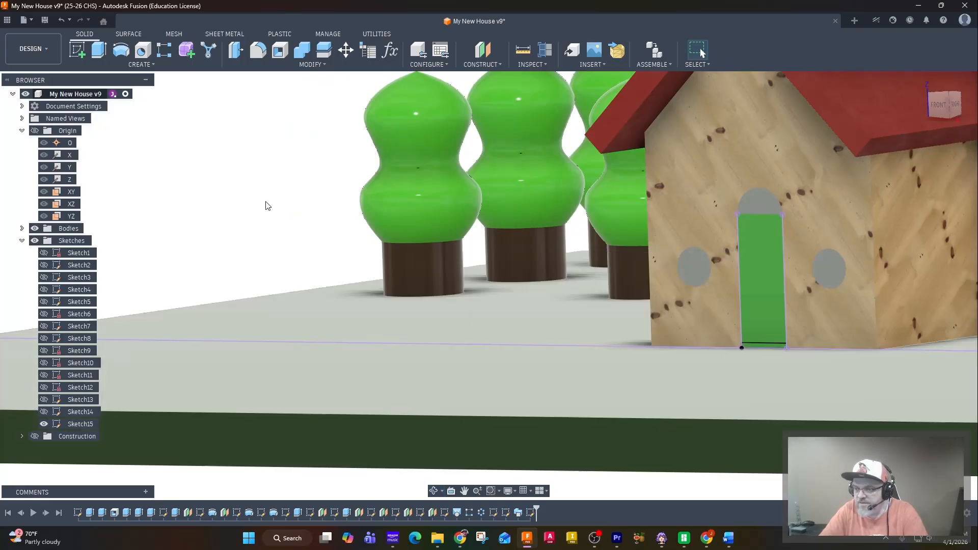
{"action": "left_click", "coordinate": [79, 51]}
{"action": "left_click", "coordinate": [79, 51]}
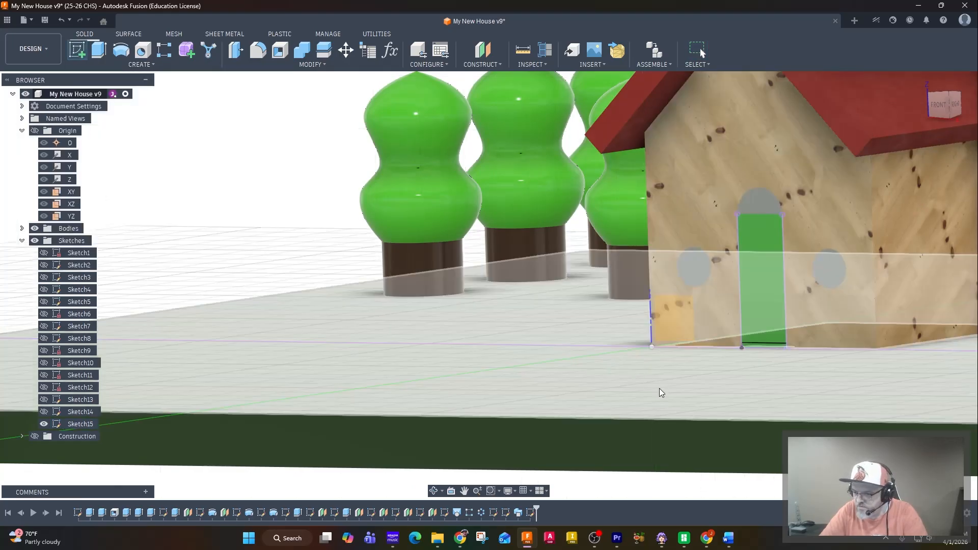
{"action": "left_click", "coordinate": [661, 393]}
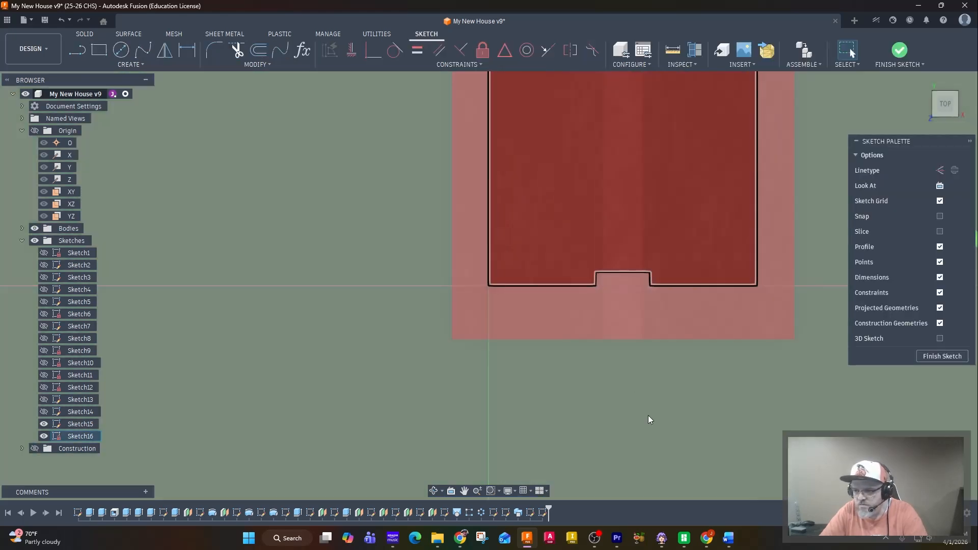
Project the thin door-base rectangle's lower left corner point into the ground sketch.
{"action": "middle_click_drag", "start_coordinate": [648, 414], "coordinate": [620, 383], "text": "shift"}
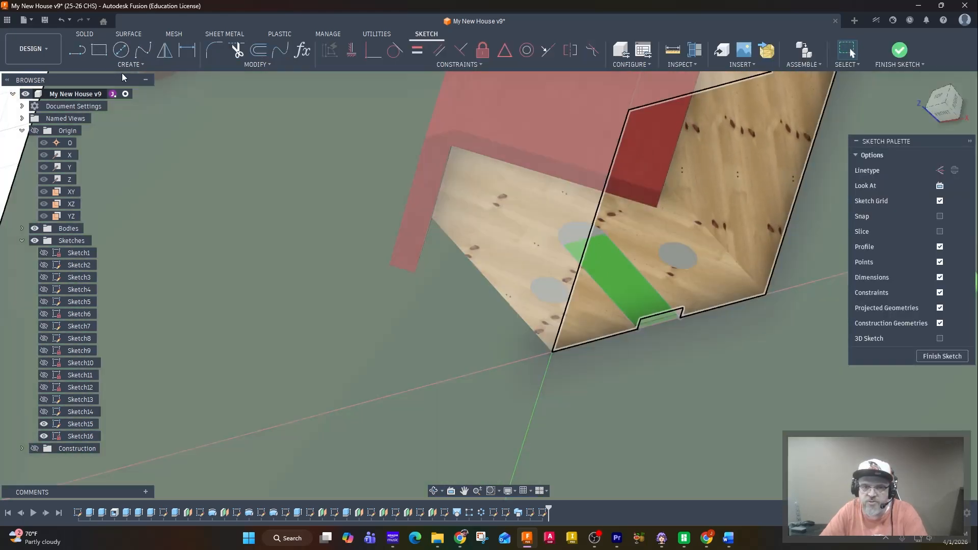
{"action": "left_click", "coordinate": [123, 65]}
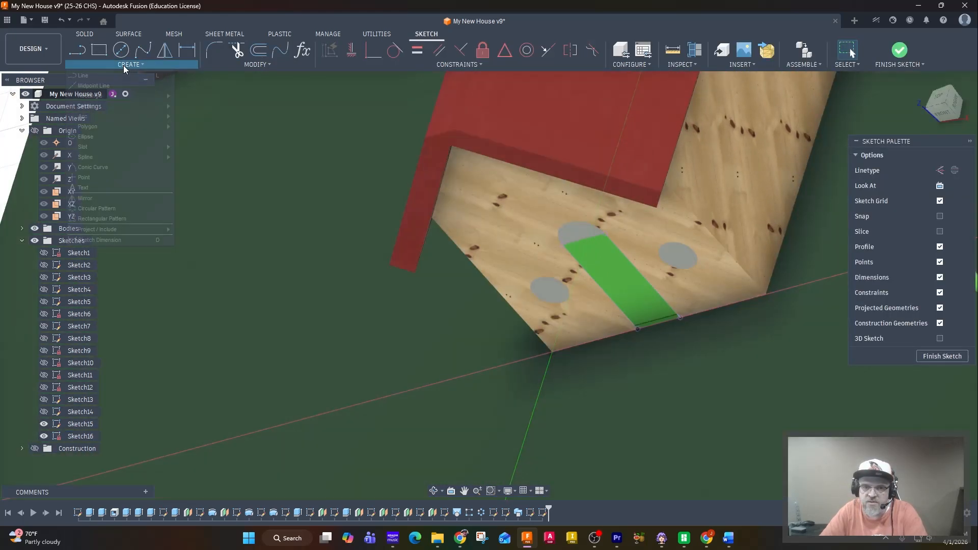
{"action": "mouse_move", "coordinate": [120, 230]}
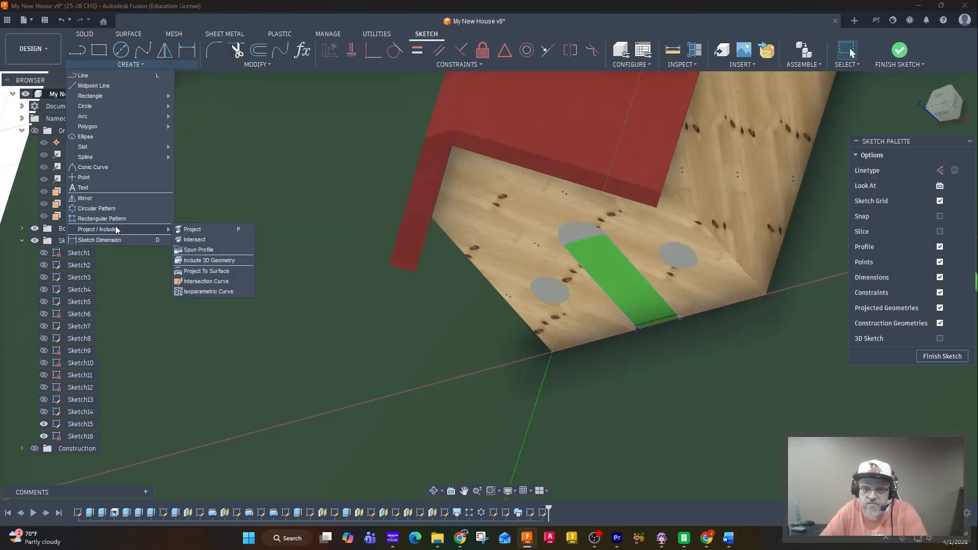
{"action": "left_click", "coordinate": [204, 230]}
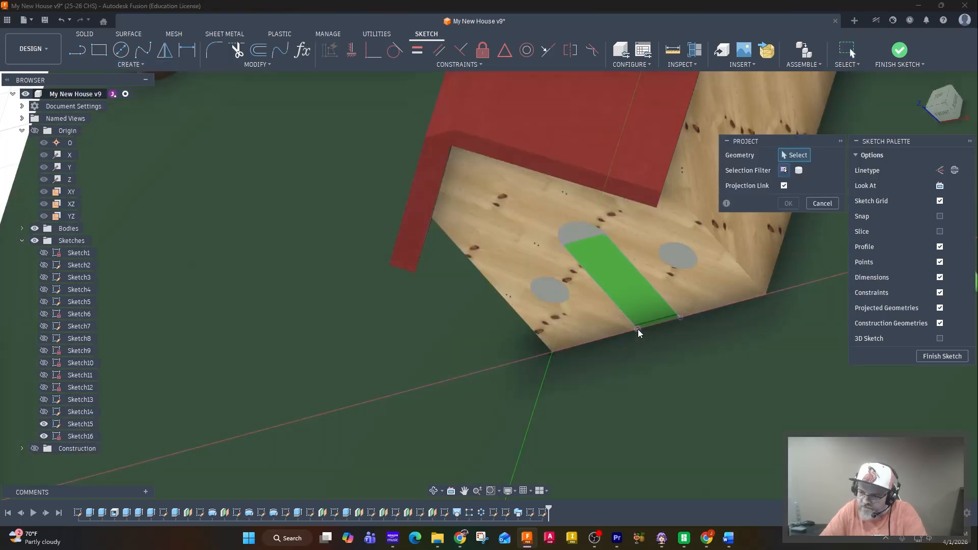
{"action": "left_click", "coordinate": [637, 329]}
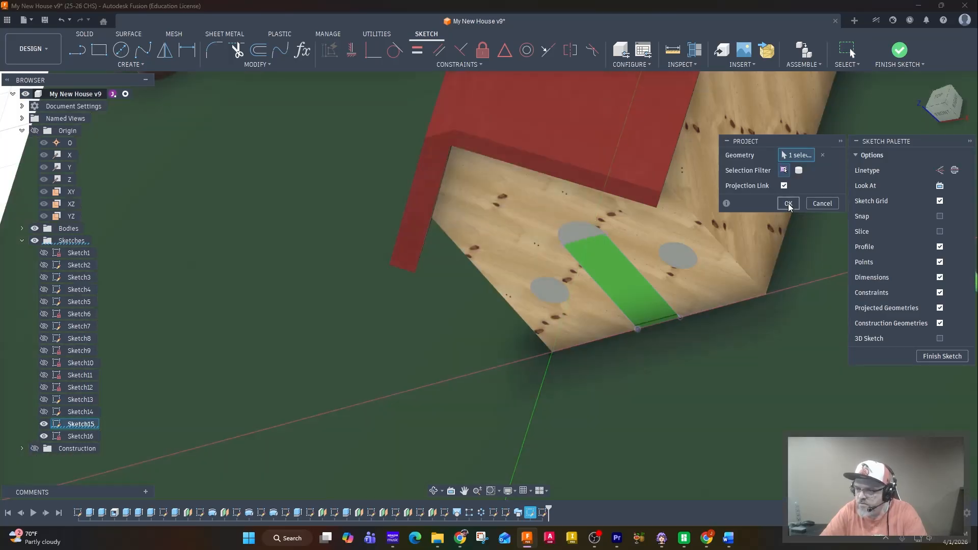
{"action": "left_click", "coordinate": [788, 204]}
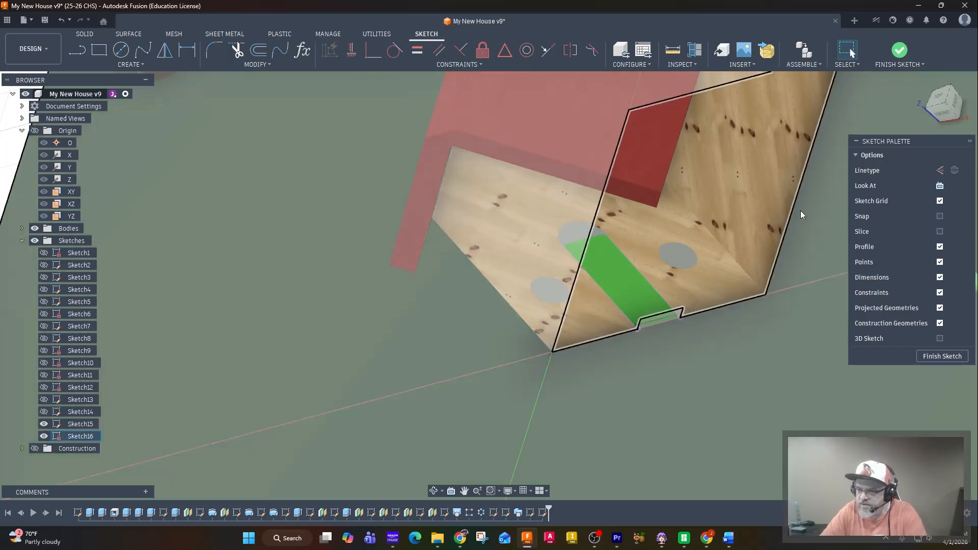
Draw a curving seven-point fit point spline from the projected door corner across the ground to the slab's far left edge, and finish the sketch.
{"action": "left_click", "coordinate": [922, 81]}
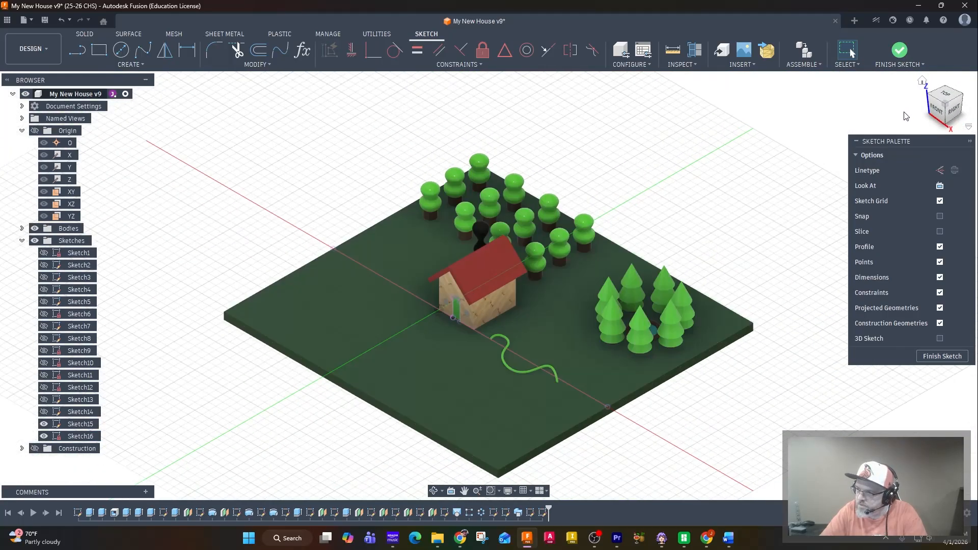
{"action": "scroll", "coordinate": [369, 303], "scroll_direction": "up", "scroll_amount": 5}
{"action": "middle_click_drag", "start_coordinate": [432, 299], "coordinate": [403, 203]}
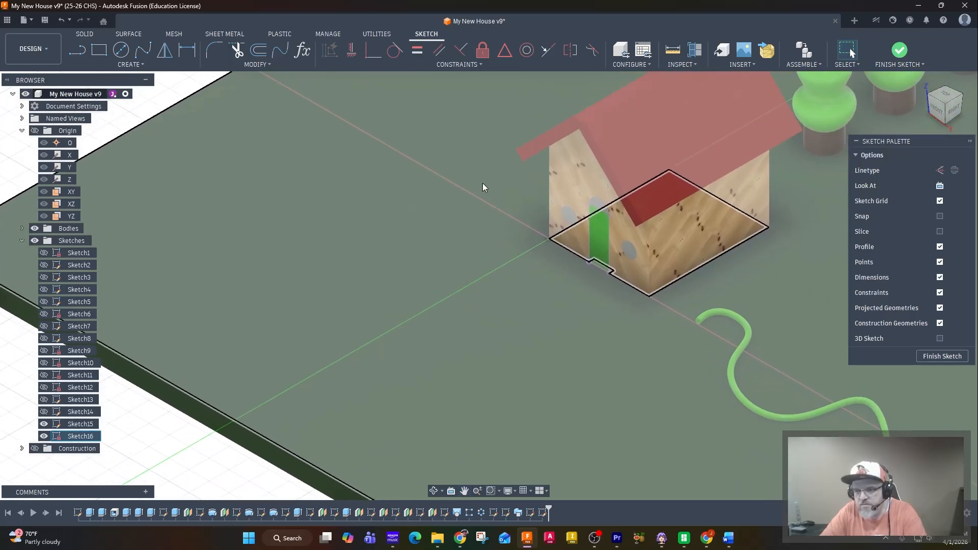
{"action": "left_click", "coordinate": [143, 50]}
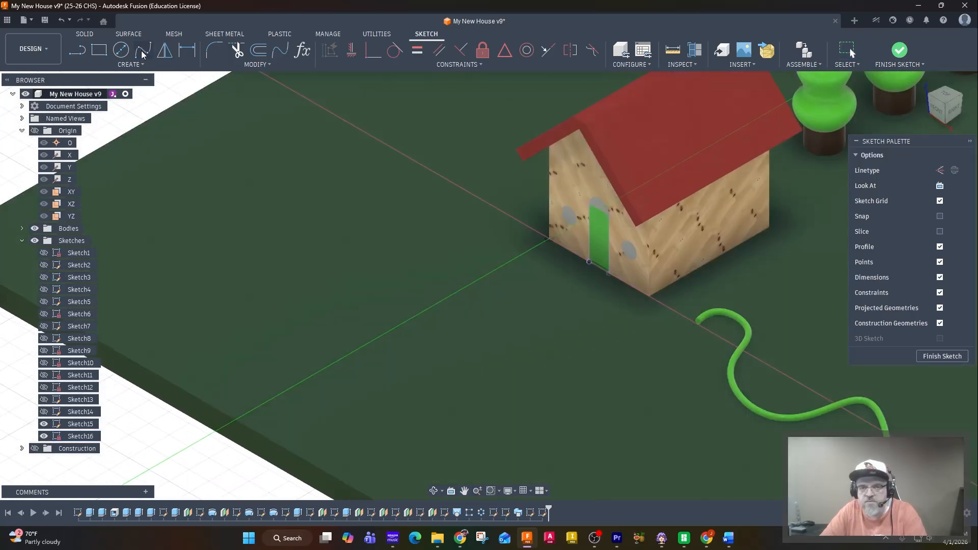
{"action": "left_click", "coordinate": [589, 263]}
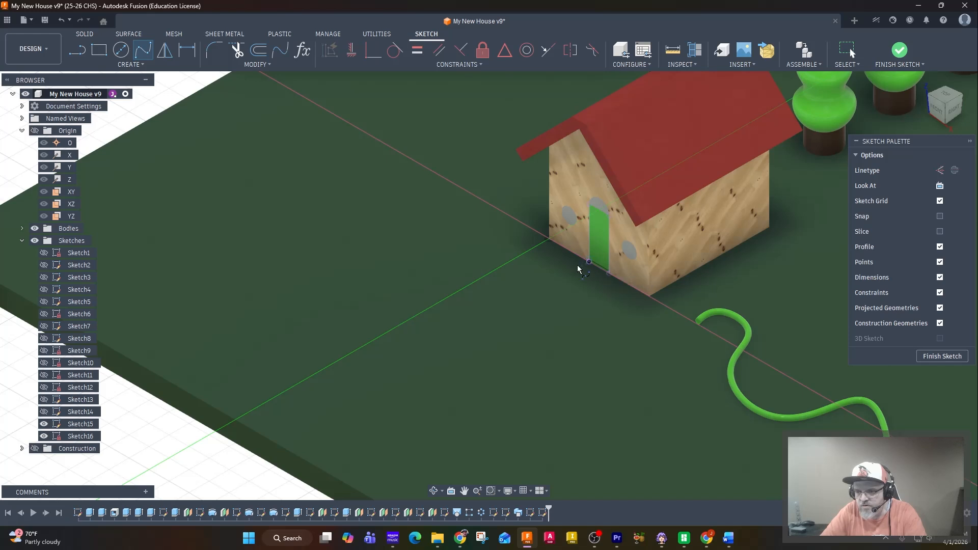
{"action": "left_click", "coordinate": [489, 282]}
{"action": "left_click", "coordinate": [362, 261]}
{"action": "left_click", "coordinate": [287, 216]}
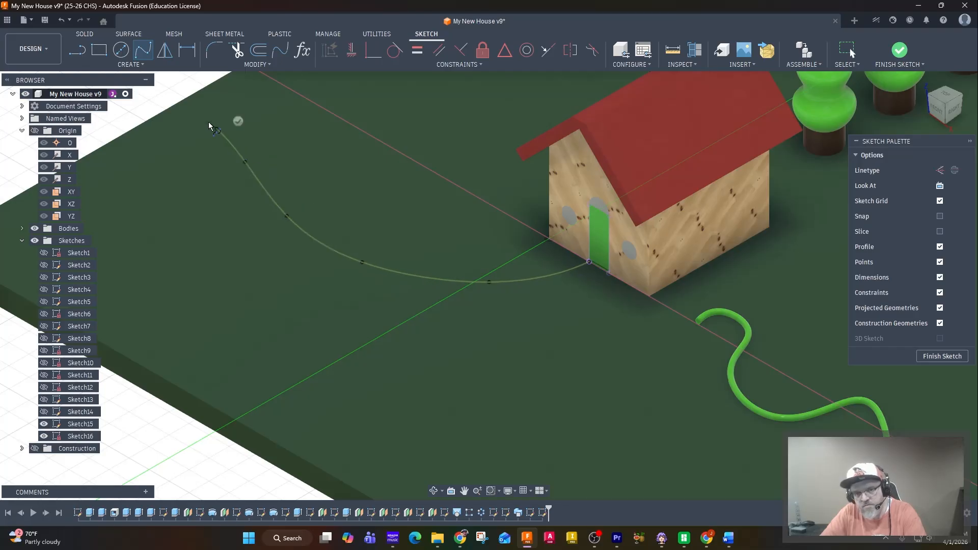
{"action": "double_click", "coordinate": [177, 104]}
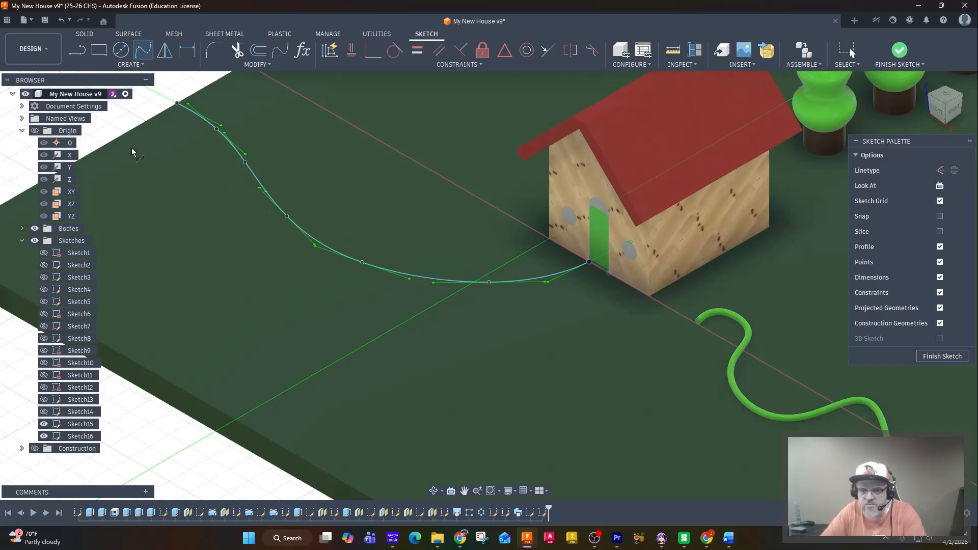
{"action": "left_click", "coordinate": [939, 359]}
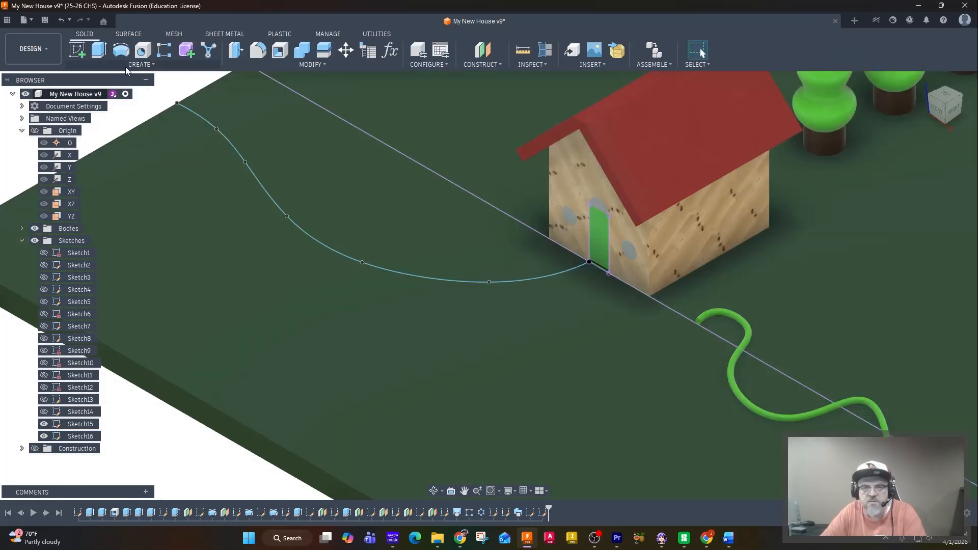
Start a single-path Sweep with the thin door-base rectangle as profile and the curving ground spline as path.
{"action": "left_click", "coordinate": [126, 64]}
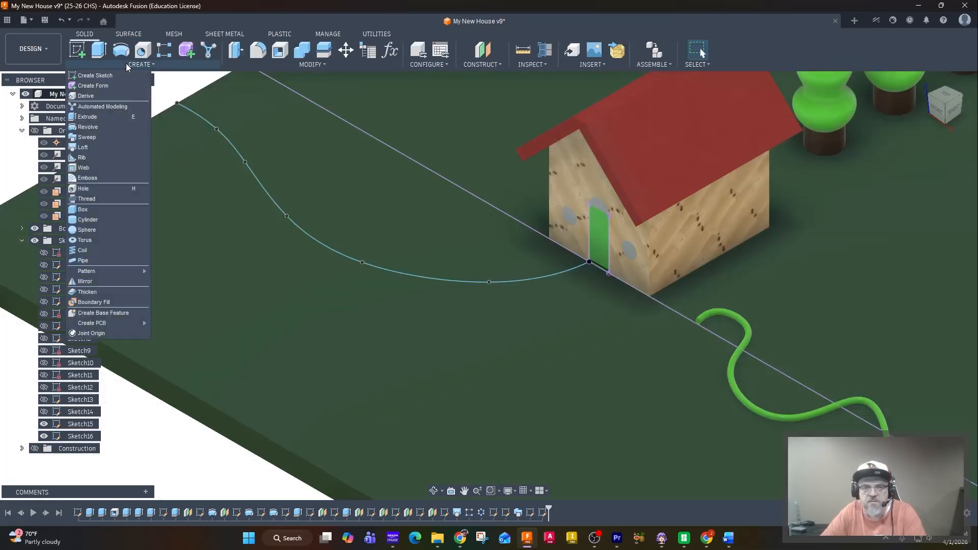
{"action": "left_click", "coordinate": [89, 139]}
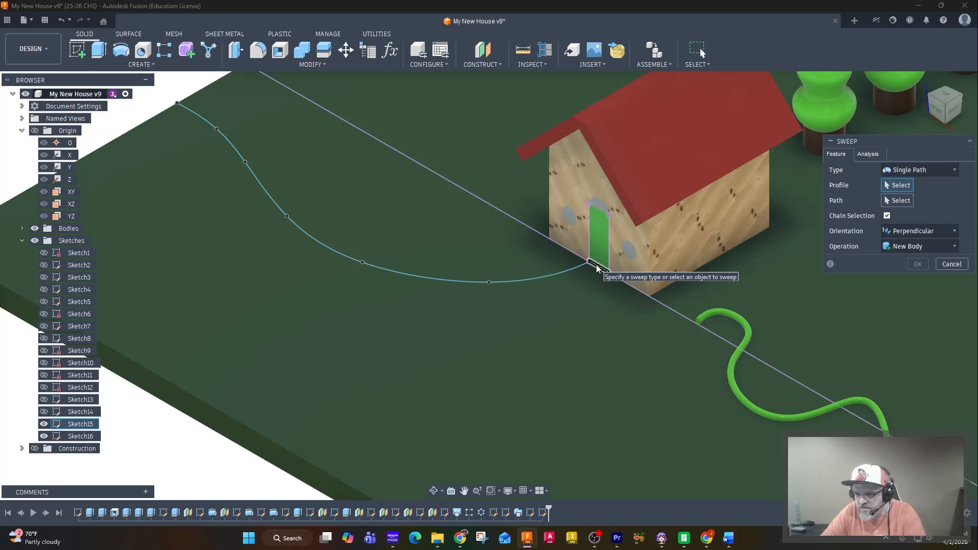
{"action": "scroll", "coordinate": [596, 264], "scroll_direction": "up", "scroll_amount": 5}
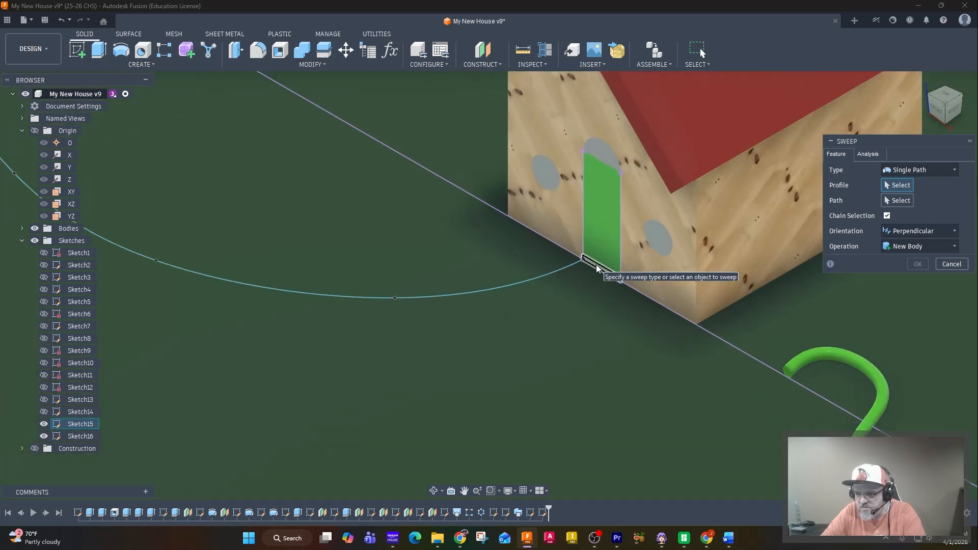
{"action": "scroll", "coordinate": [593, 264], "scroll_direction": "up", "scroll_amount": 3}
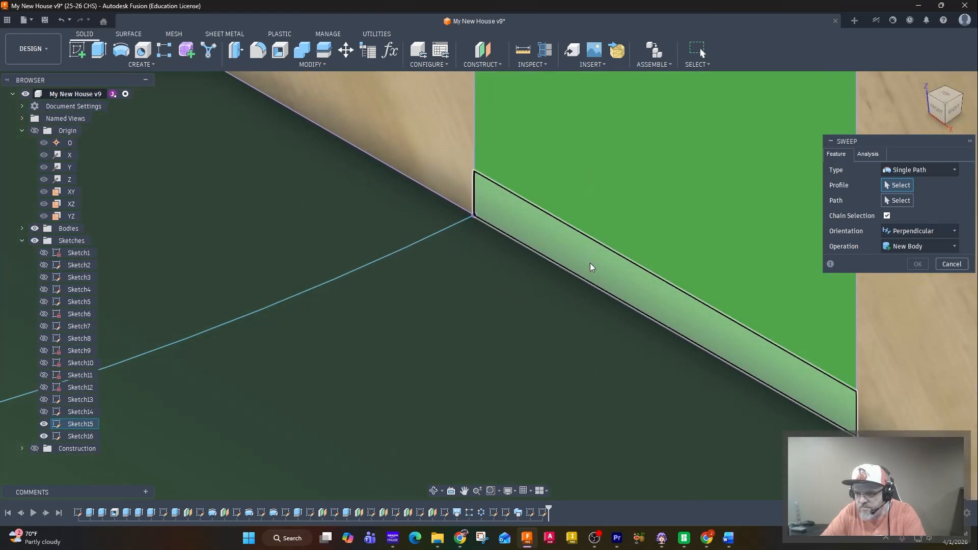
{"action": "left_click", "coordinate": [590, 263]}
{"action": "scroll", "coordinate": [589, 262], "scroll_direction": "down", "scroll_amount": 1}
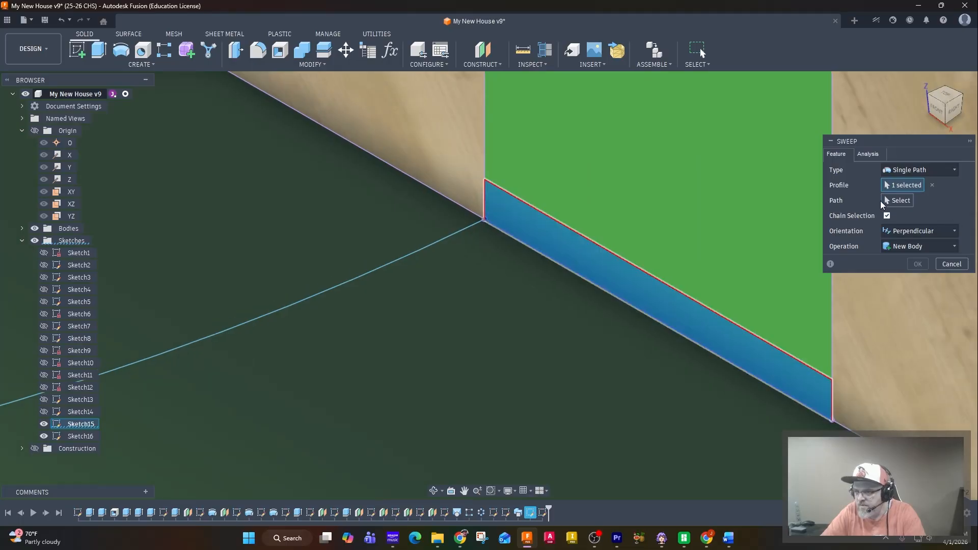
{"action": "scroll", "coordinate": [301, 319], "scroll_direction": "up", "scroll_amount": 4}
{"action": "left_click", "coordinate": [300, 286]}
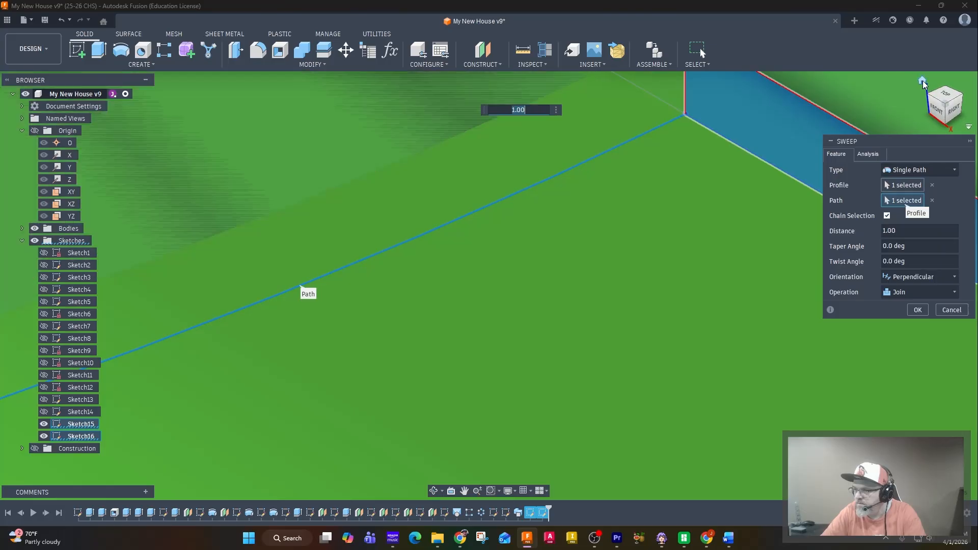
Set the sweep operation to New Body and create the walkway at distance 1.00 with perpendicular orientation.
{"action": "left_click", "coordinate": [912, 83]}
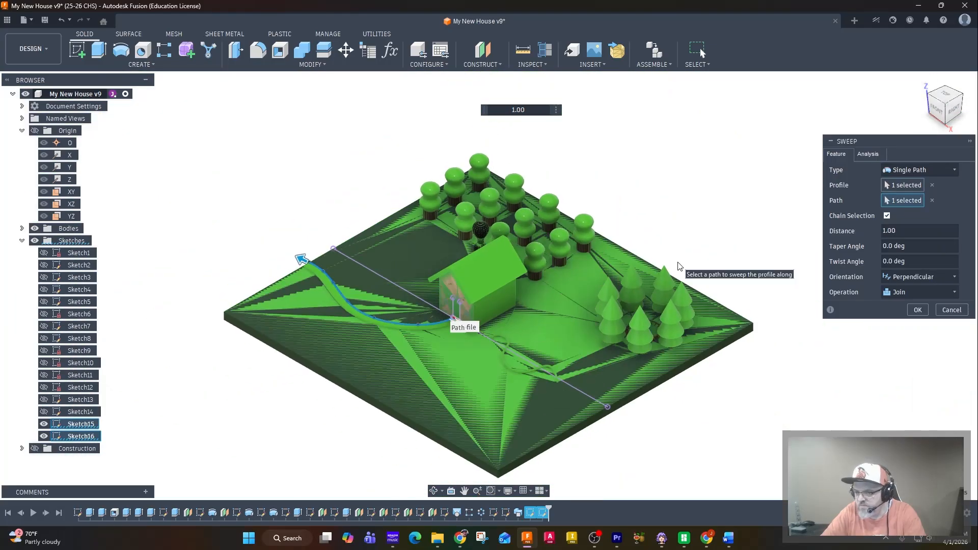
{"action": "left_click", "coordinate": [928, 294]}
{"action": "left_click", "coordinate": [909, 346]}
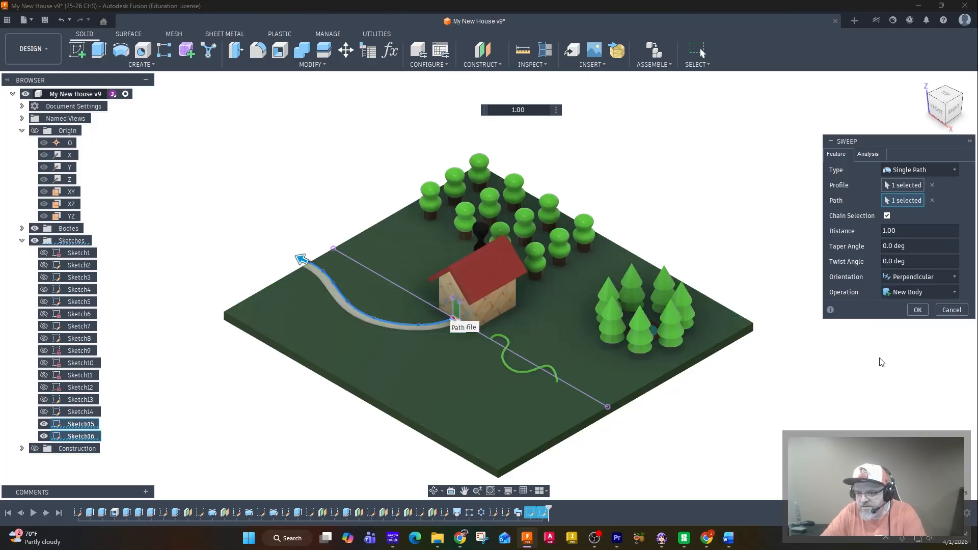
{"action": "left_click", "coordinate": [918, 310]}
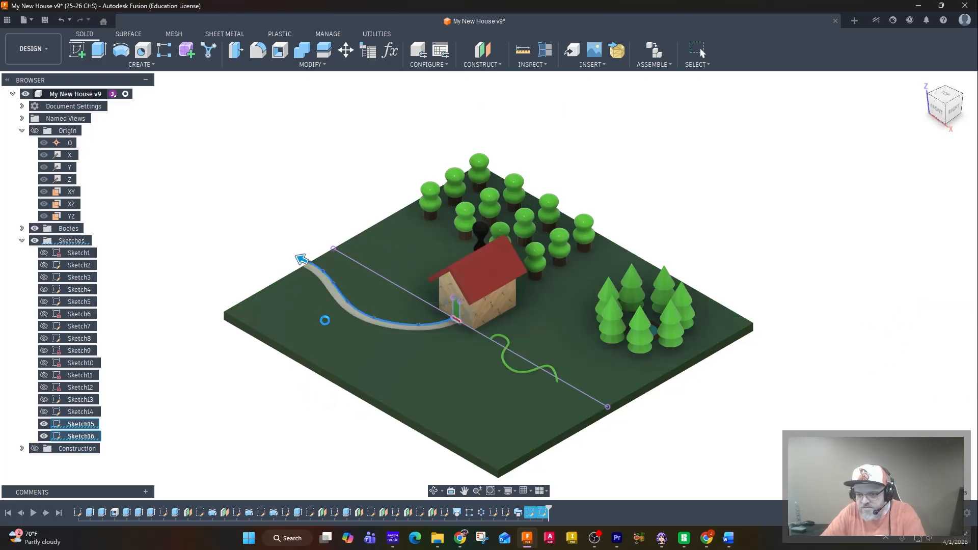
Try the design's black appearance on the walkway body, and replace it with the red appearance.
{"action": "scroll", "coordinate": [253, 268], "scroll_direction": "up", "scroll_amount": 5}
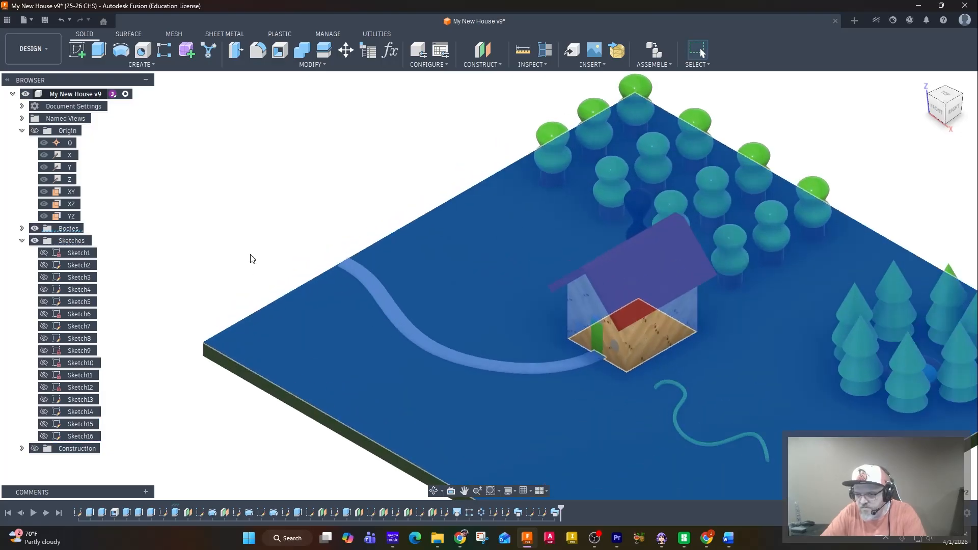
{"action": "scroll", "coordinate": [270, 223], "scroll_direction": "up", "scroll_amount": 5}
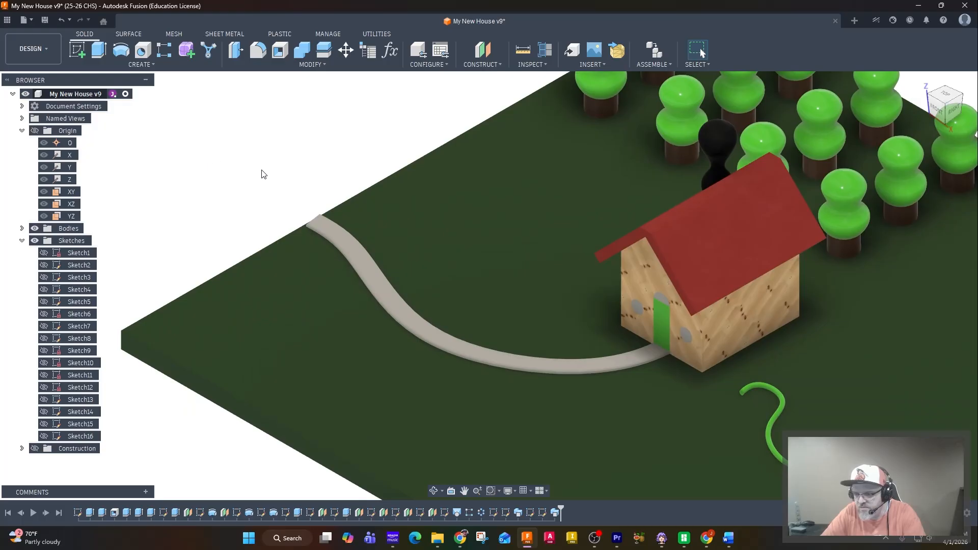
{"action": "middle_click_drag", "start_coordinate": [260, 173], "coordinate": [212, 151]}
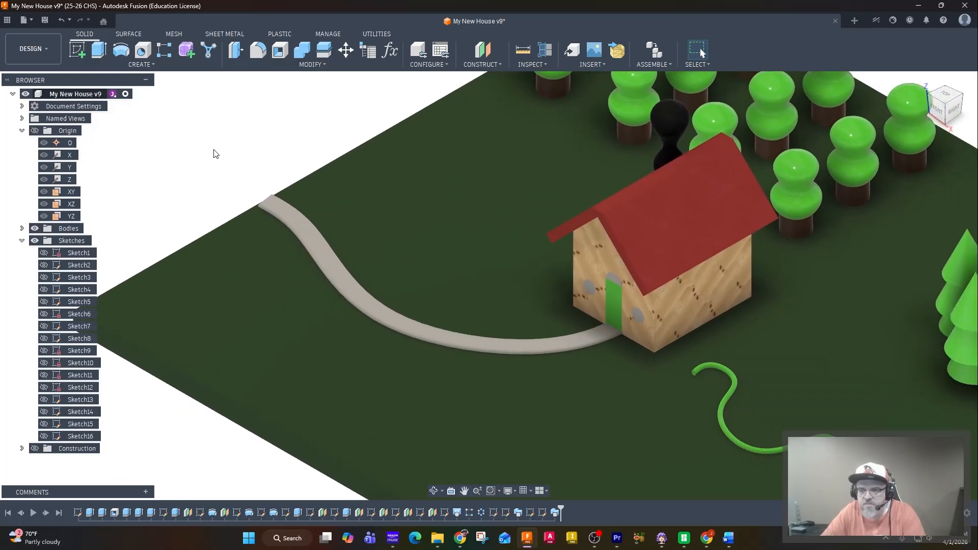
{"action": "key", "text": "a"}
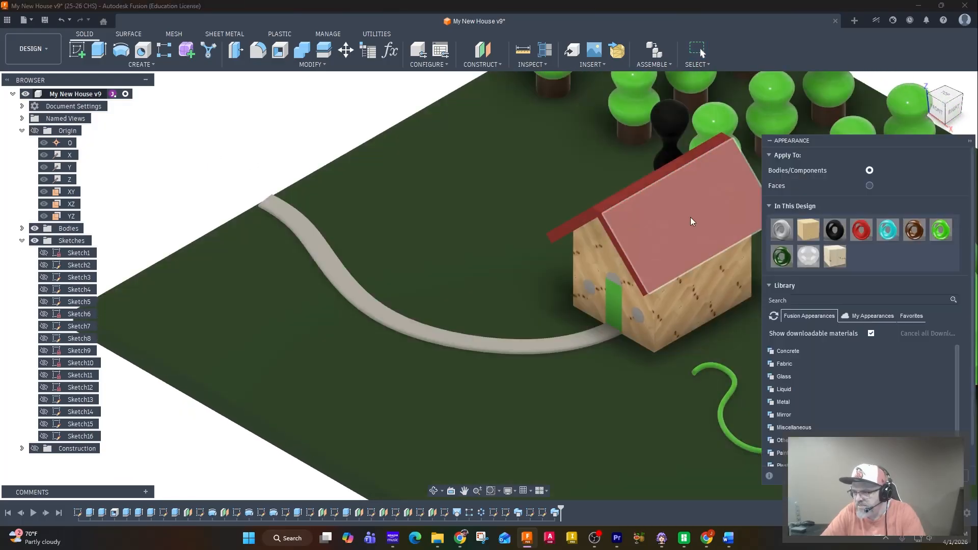
{"action": "left_click_drag", "start_coordinate": [834, 230], "coordinate": [535, 352]}
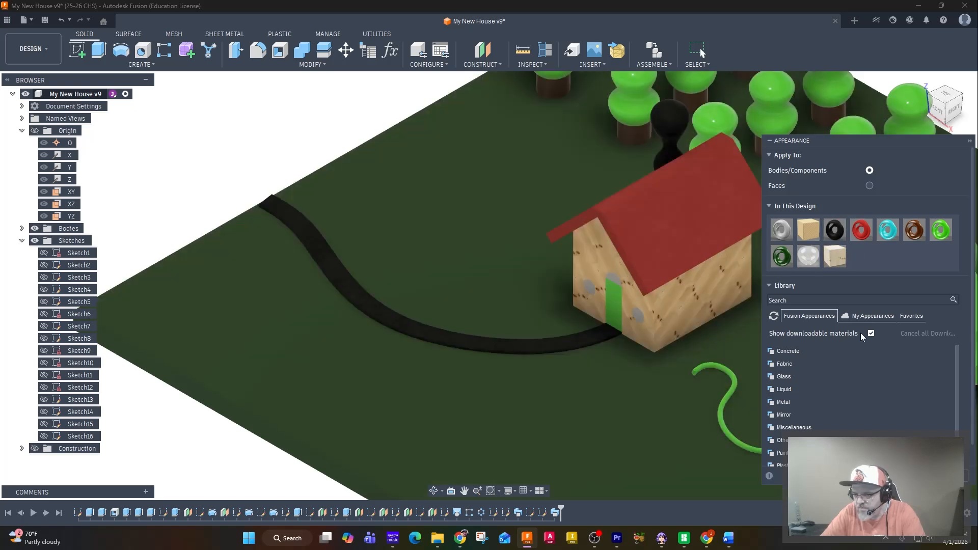
{"action": "left_click_drag", "start_coordinate": [861, 230], "coordinate": [511, 345]}
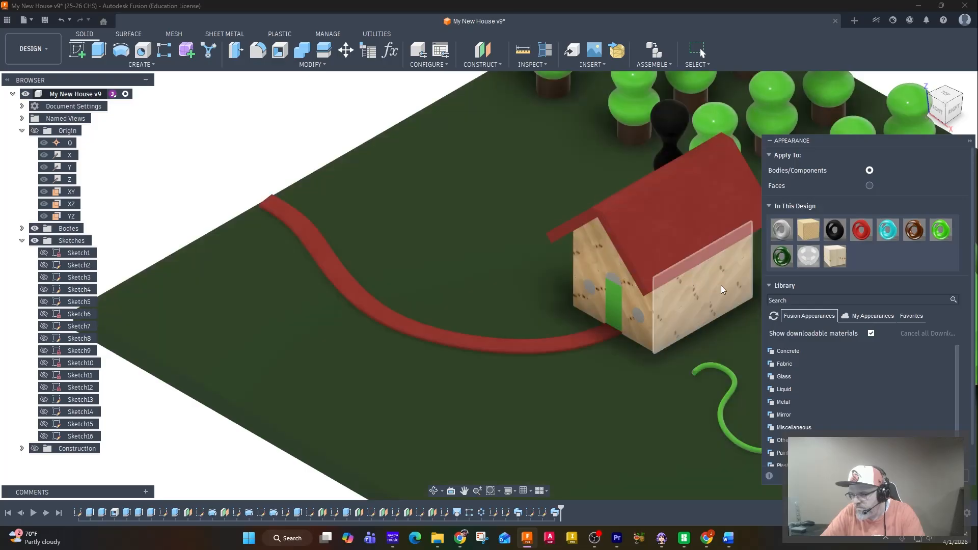
{"action": "left_click", "coordinate": [952, 476]}
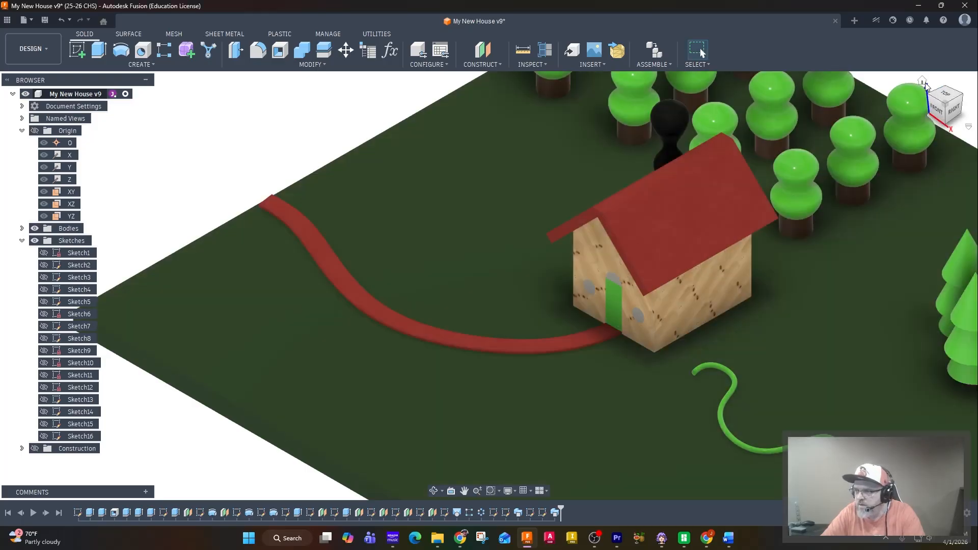
{"action": "left_click", "coordinate": [923, 82]}
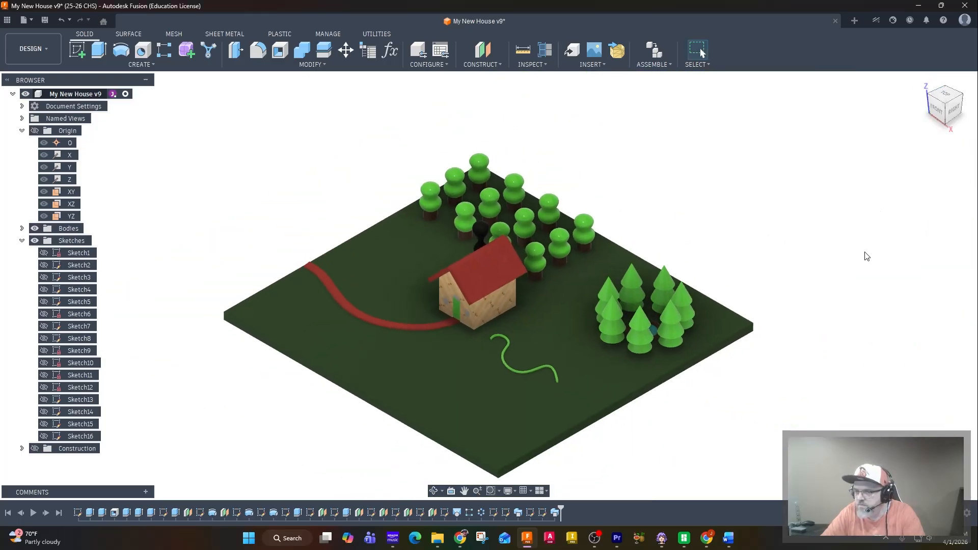